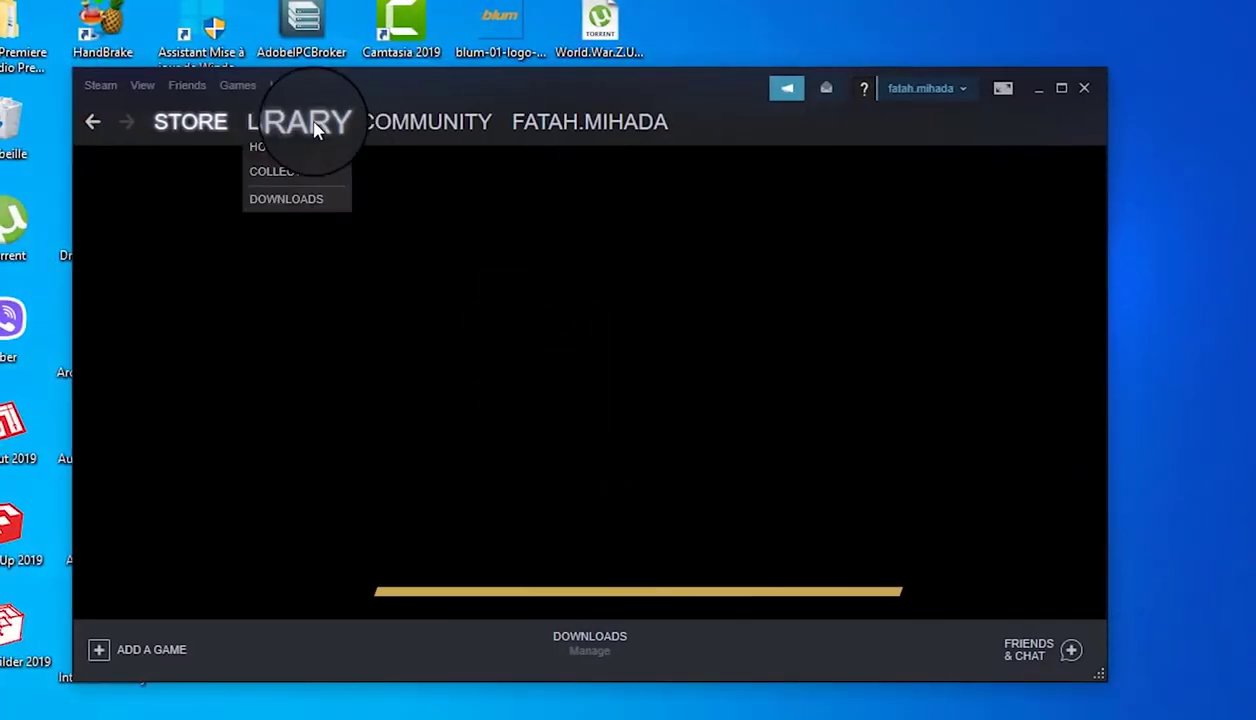
Step: Open the properties of eFootball PES 2020 from the Steam library
click(305, 122)
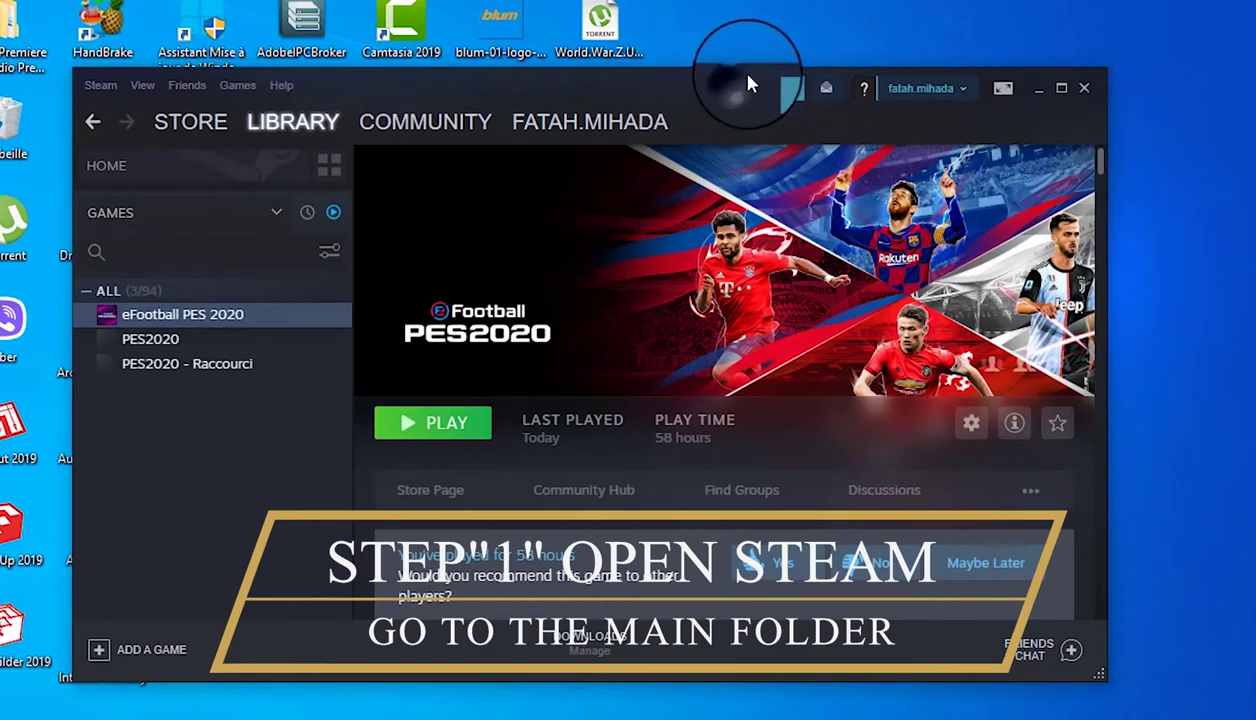
drag(745, 87, 798, 58)
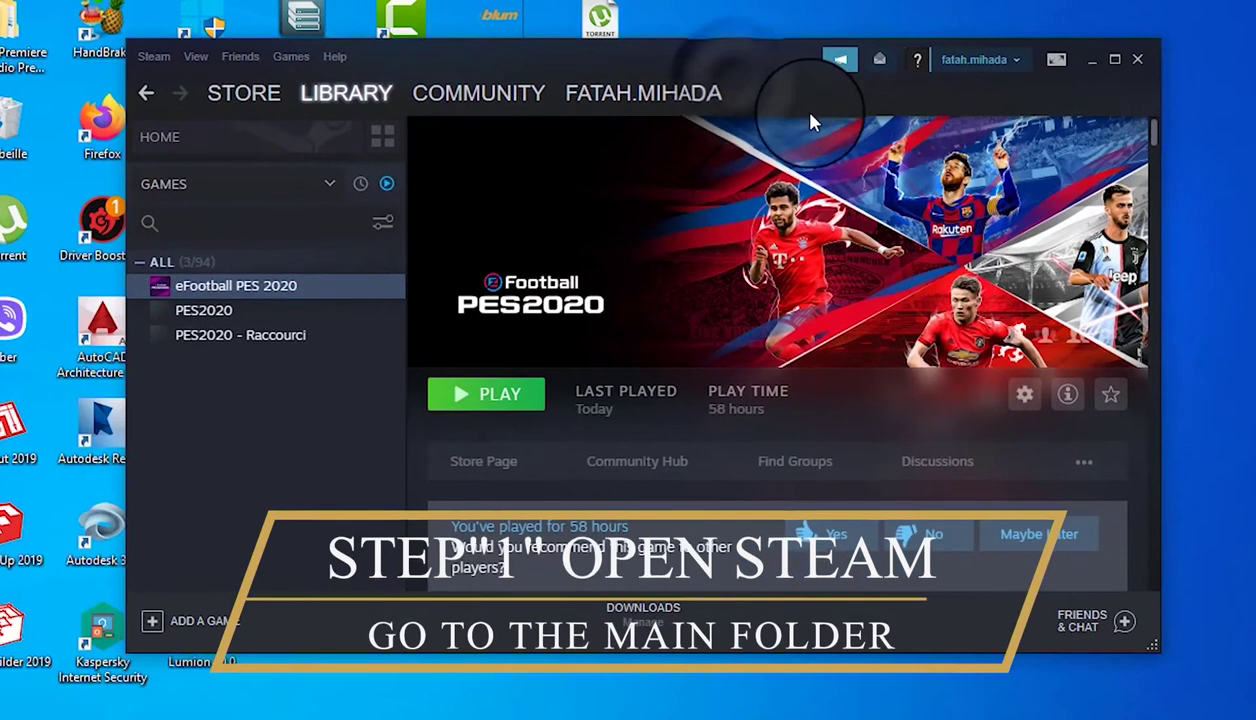
click(1026, 397)
click(1026, 397)
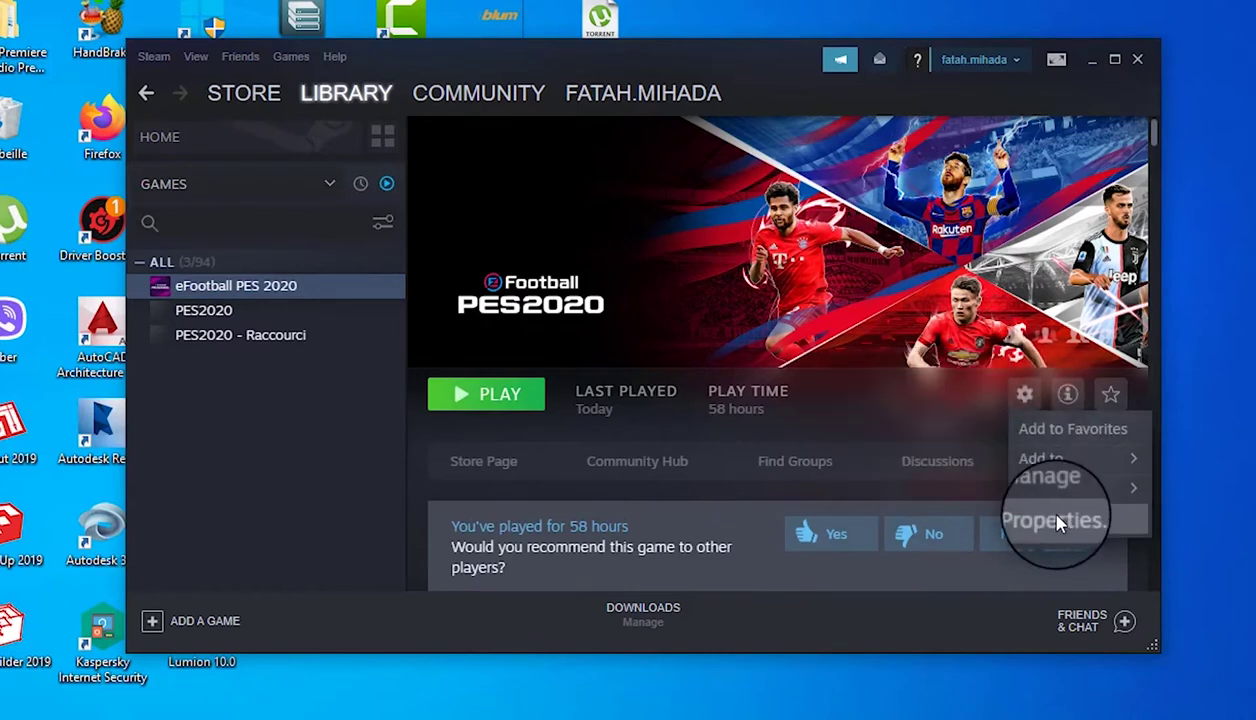
click(1055, 521)
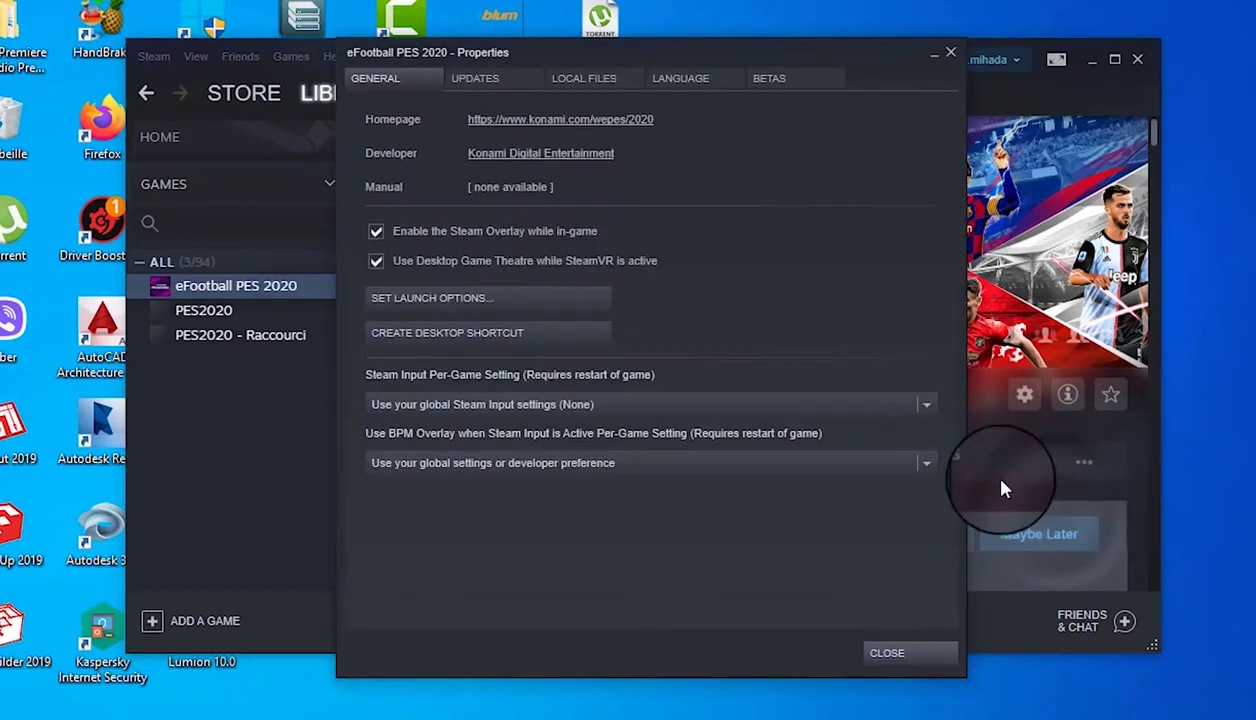
Step: Browse the game's local files, close the Steam windows and maximize the game folder window
click(598, 78)
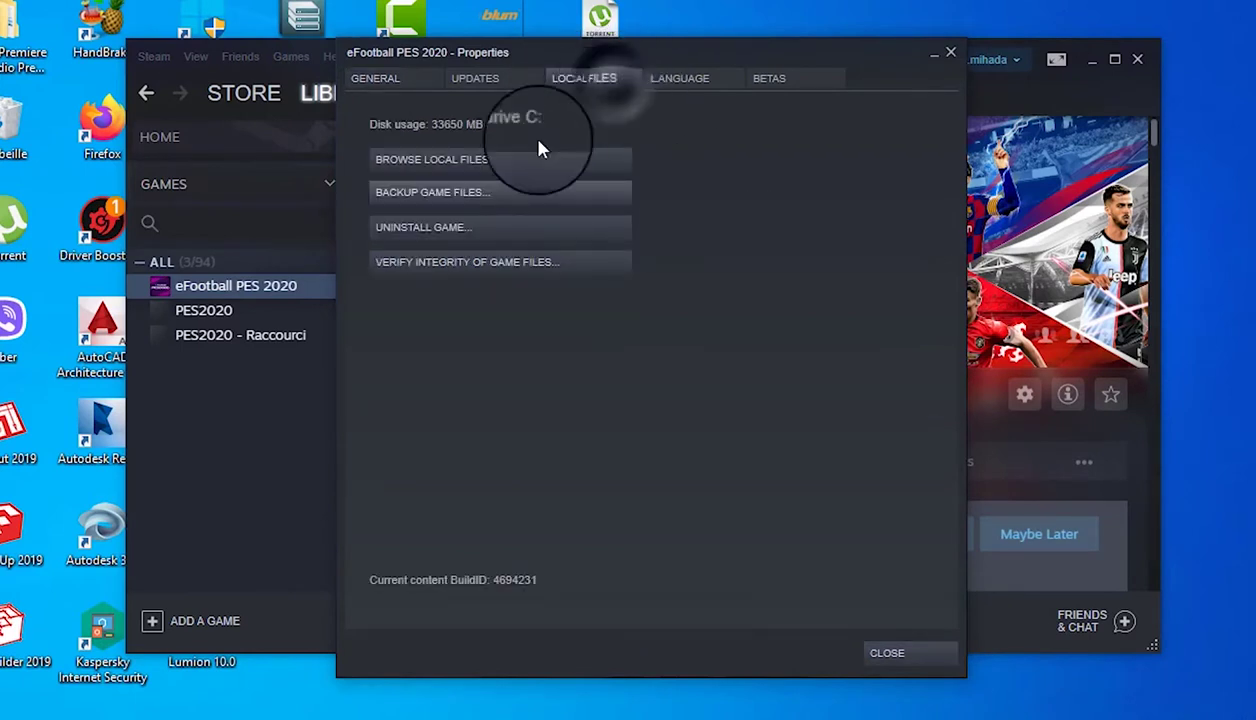
click(465, 174)
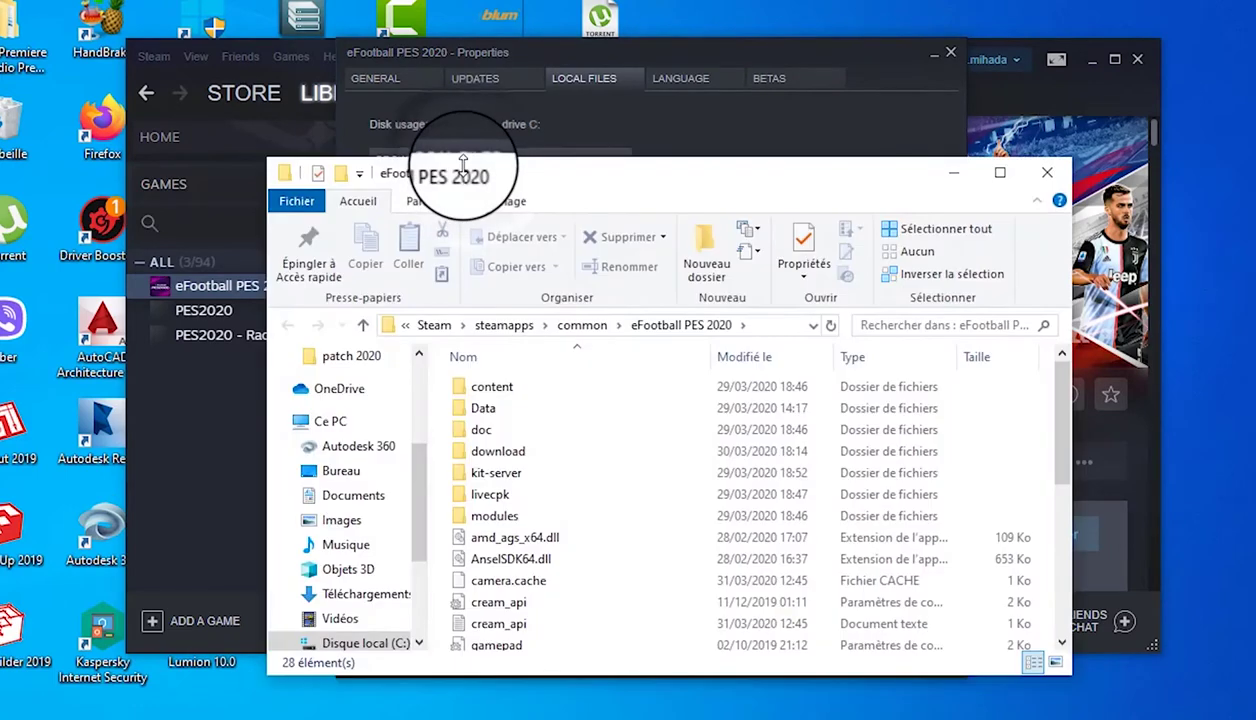
click(951, 55)
click(1093, 70)
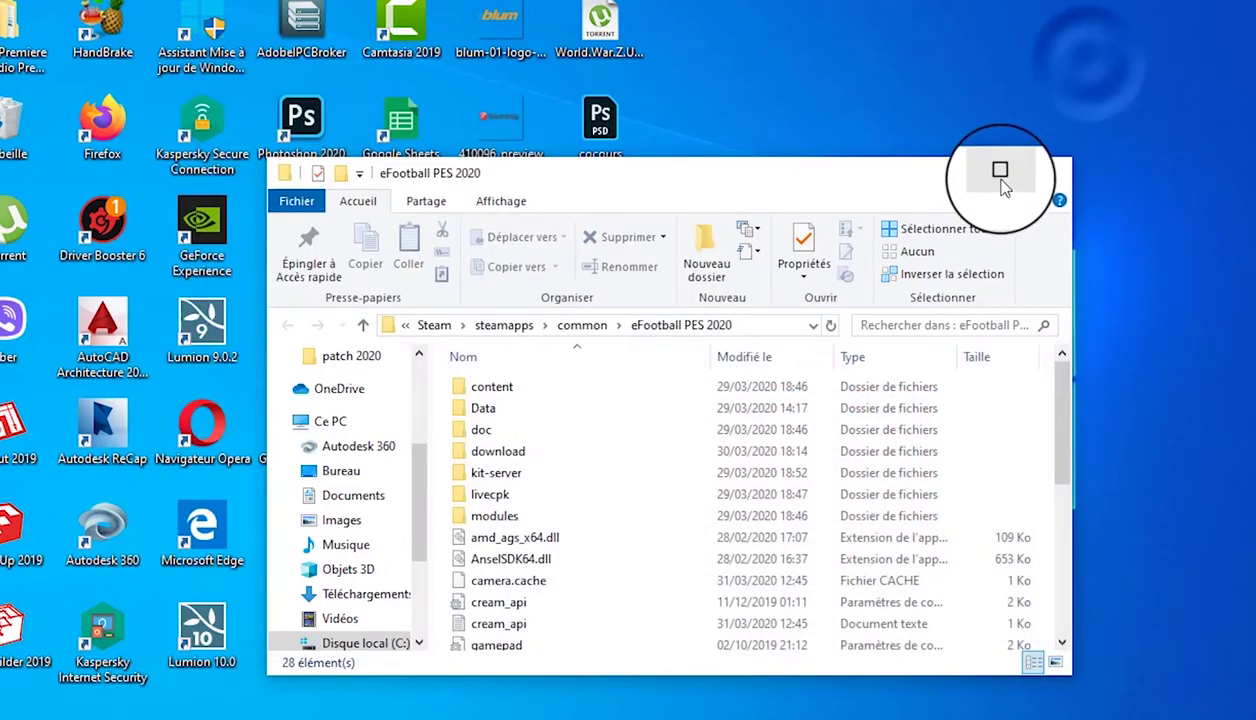
click(1001, 172)
Step: Copy all the files and folders inside the nested sider-6.2.3 folder of EvoWeb Patch 4.0
click(423, 680)
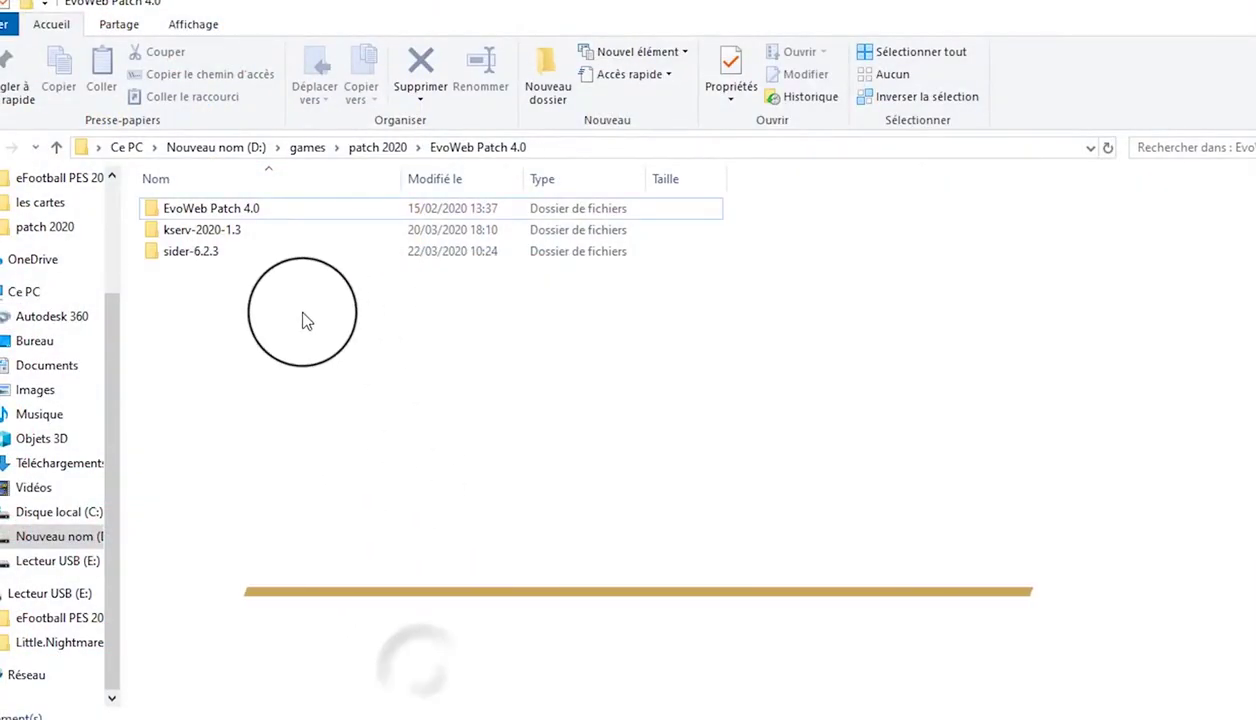
double_click(208, 252)
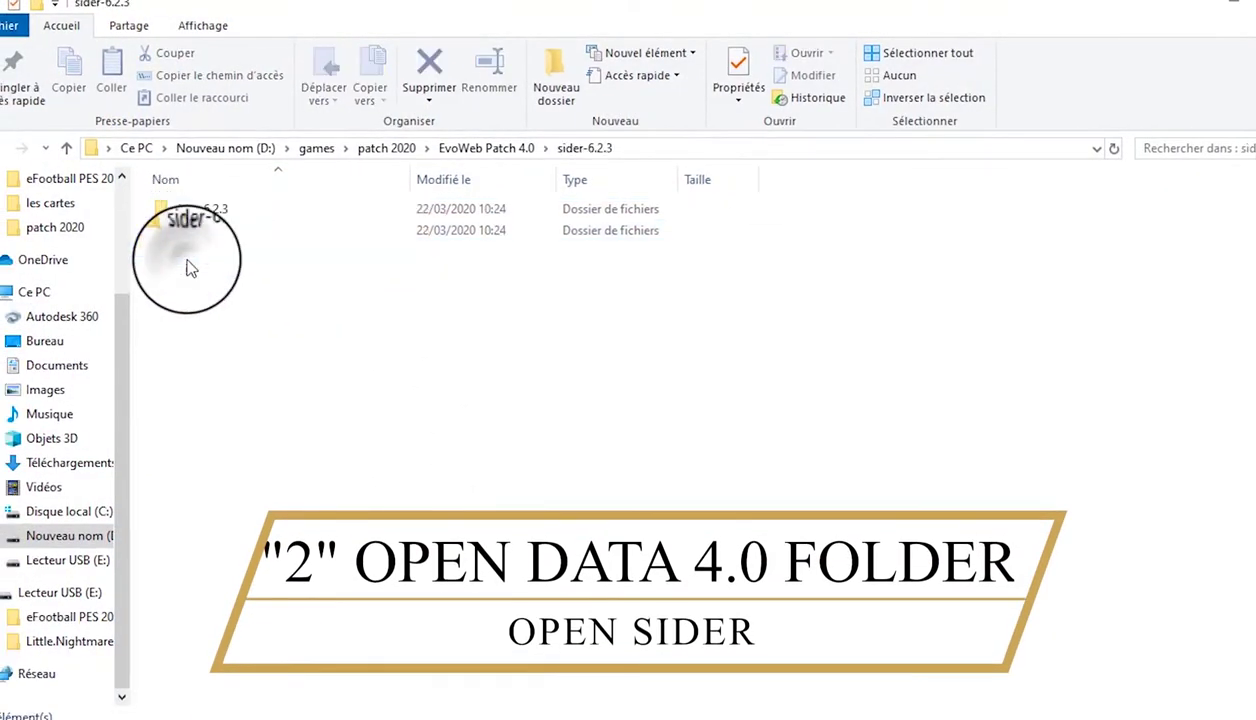
double_click(242, 213)
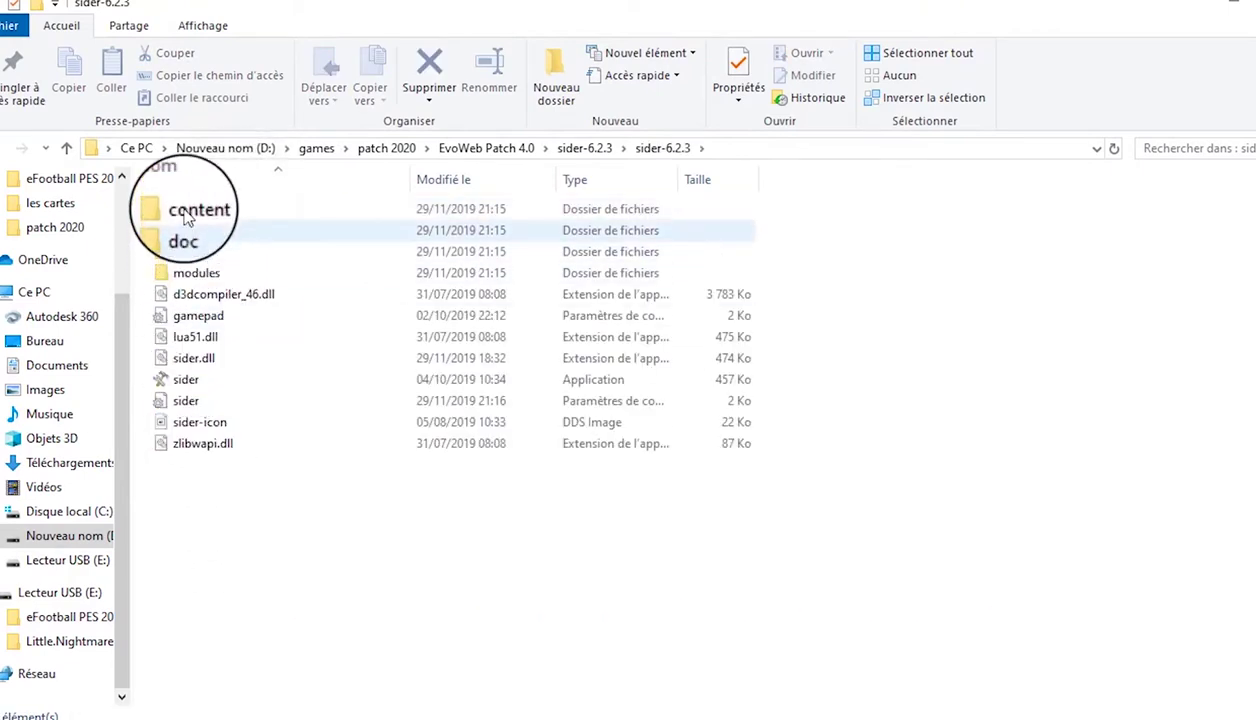
drag(303, 537, 142, 193)
right_click(237, 326)
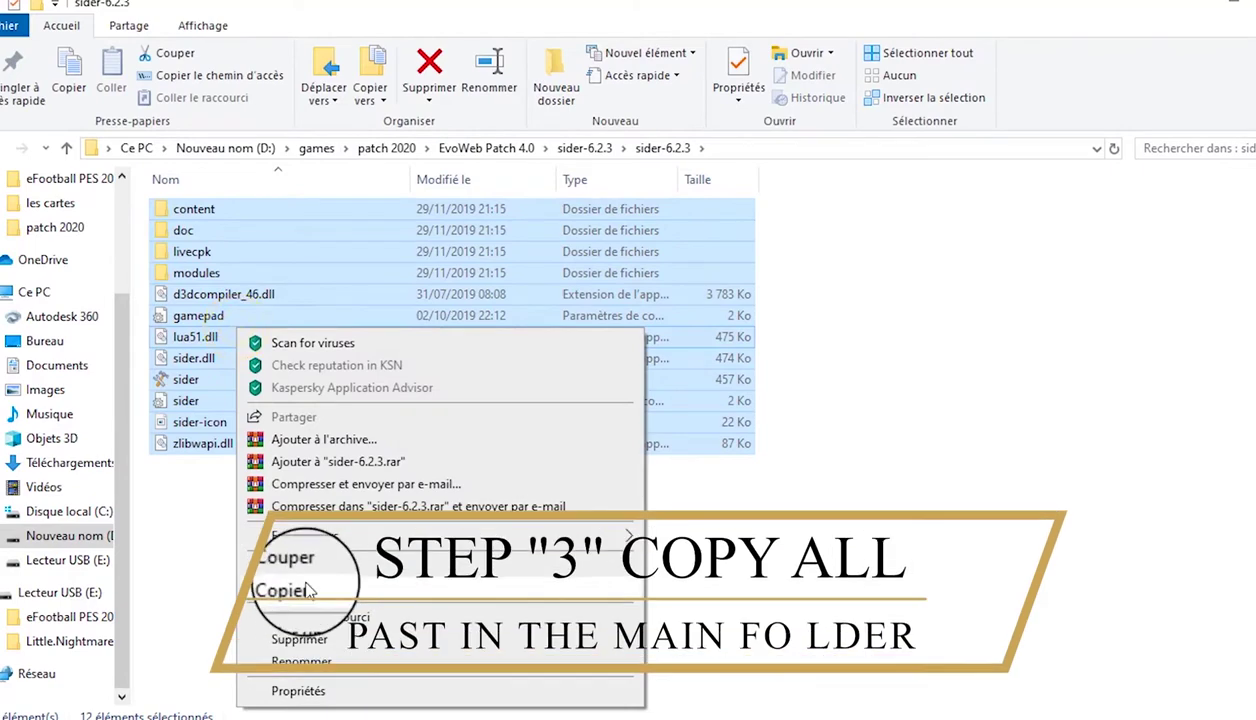
click(340, 588)
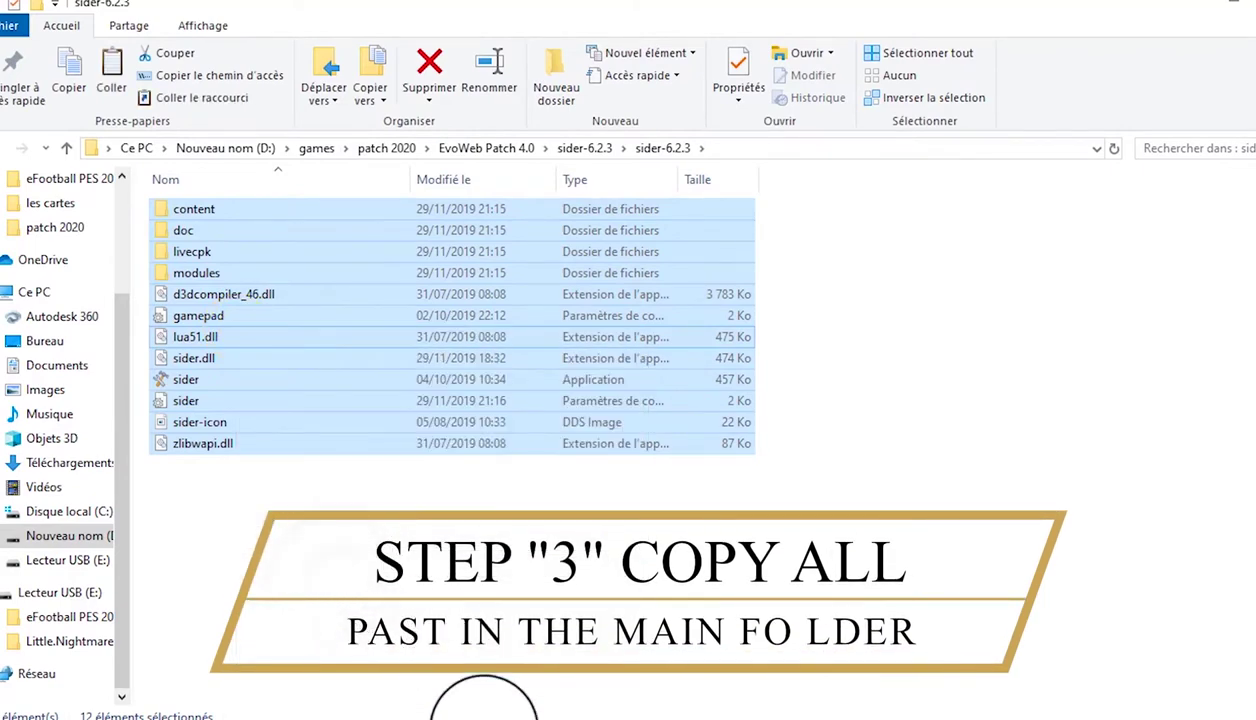
Step: Paste the copied sider files into the eFootball PES 2020 game folder on drive E:
click(420, 712)
click(599, 683)
right_click(364, 588)
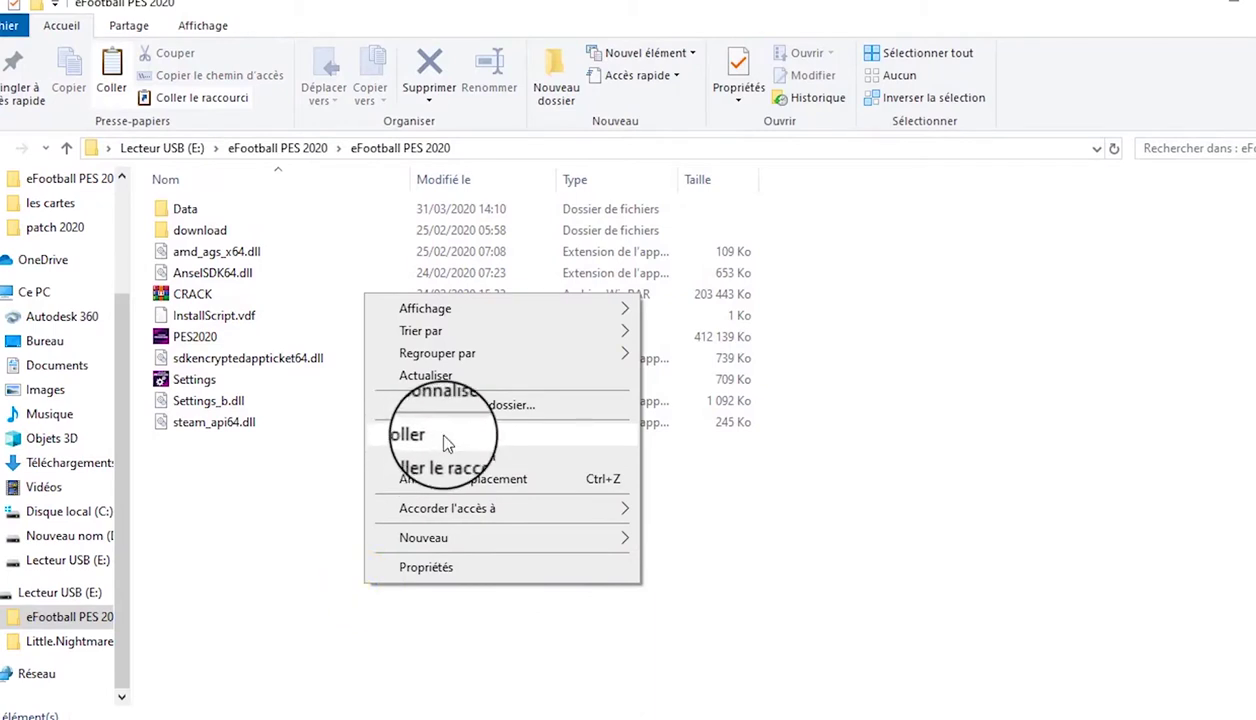
click(446, 443)
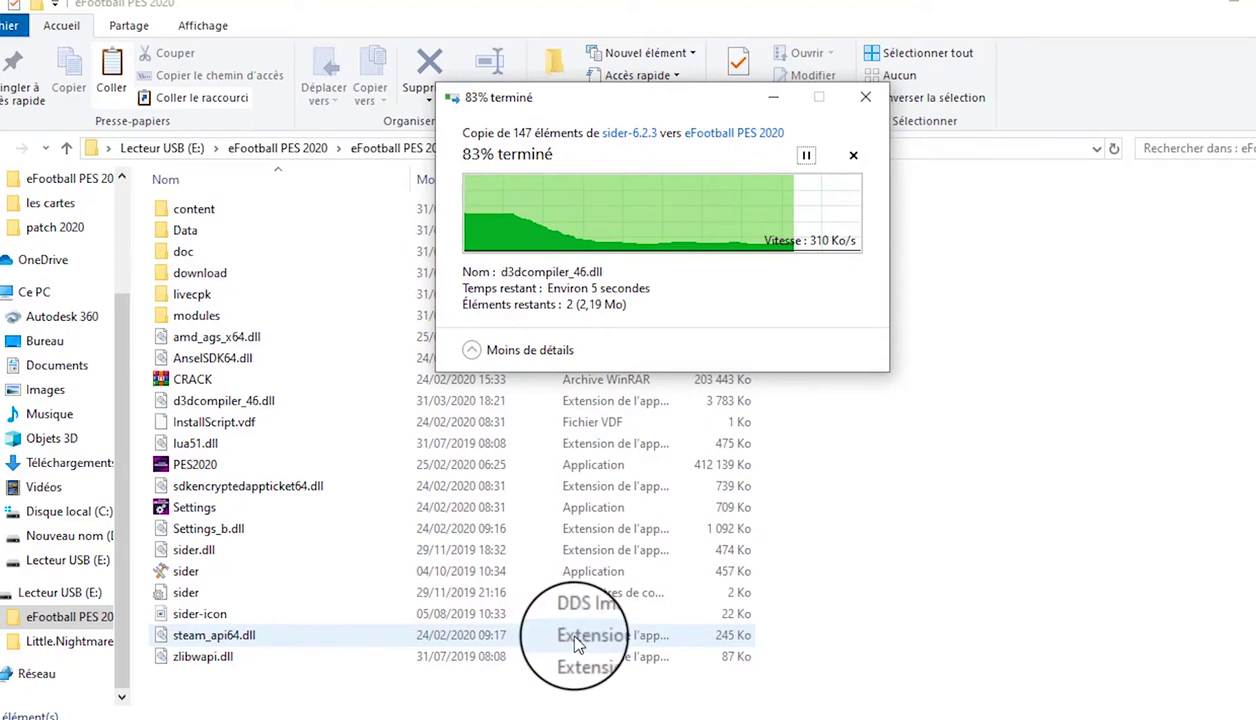
click(470, 716)
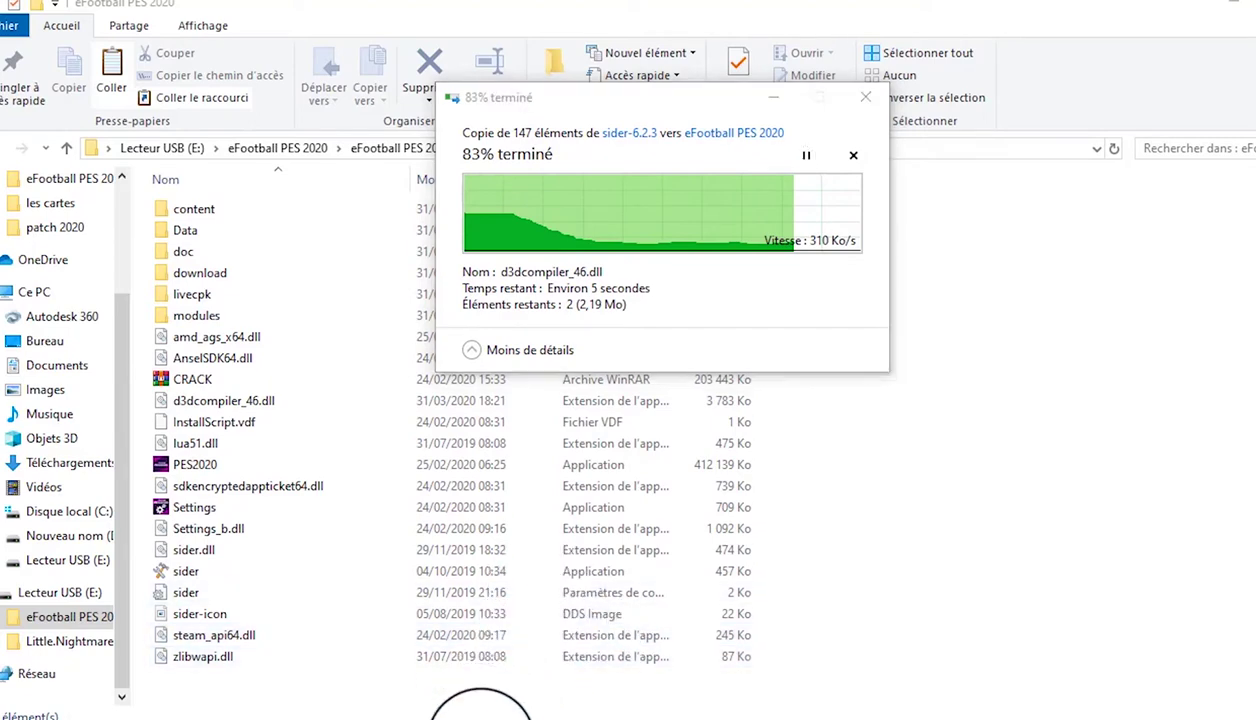
click(310, 675)
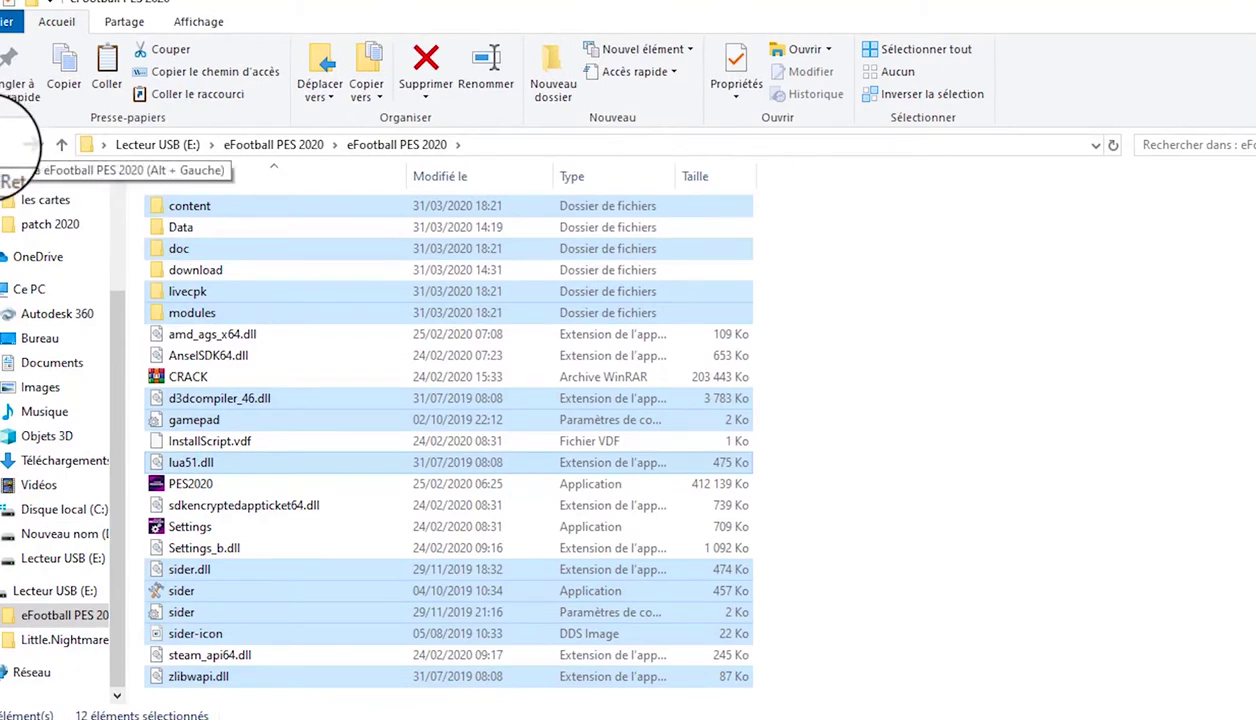
click(905, 427)
Step: Copy the EvoWeb Patch folder from the livecpk folder inside the nested EvoWeb Patch 4.0 folder
mouse_move(477, 705)
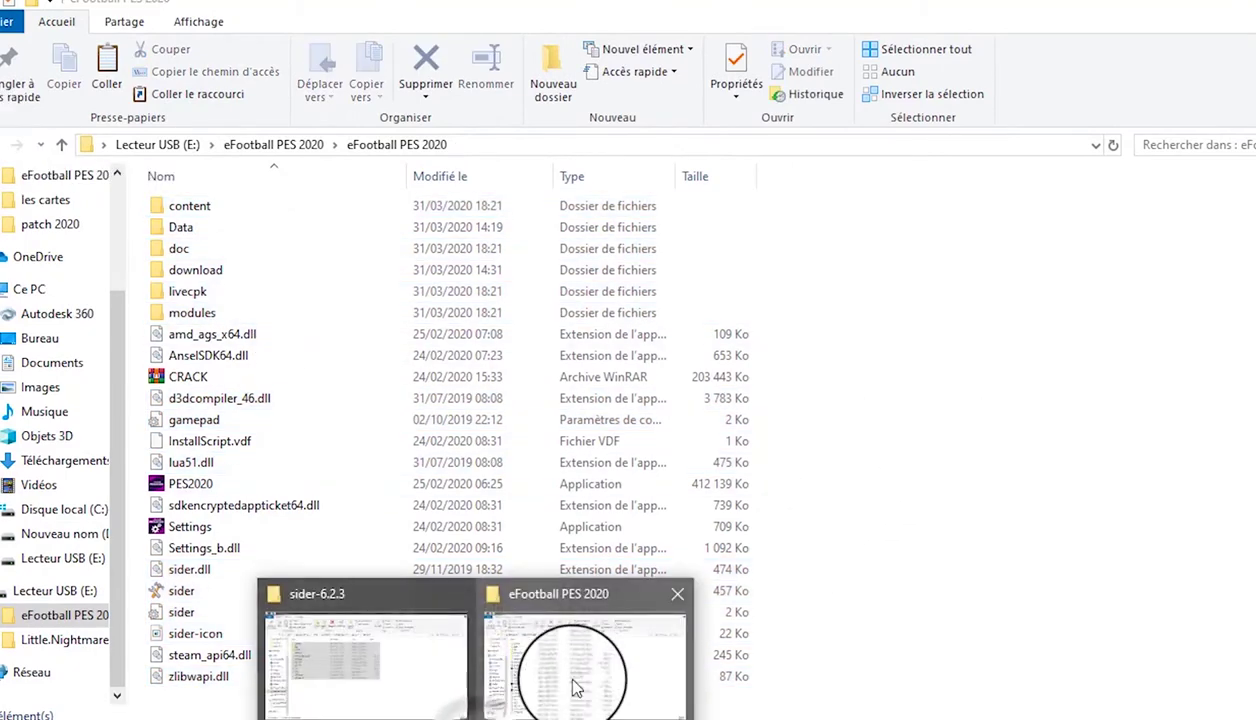
click(360, 678)
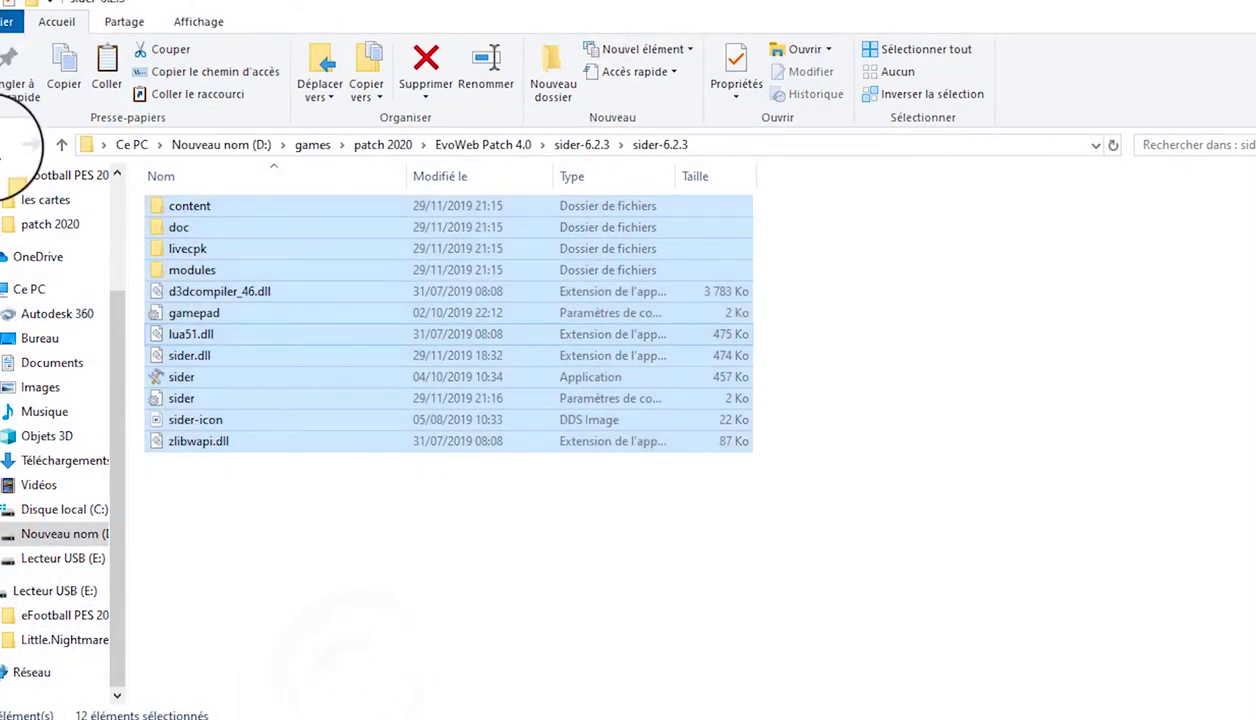
click(10, 146)
click(10, 146)
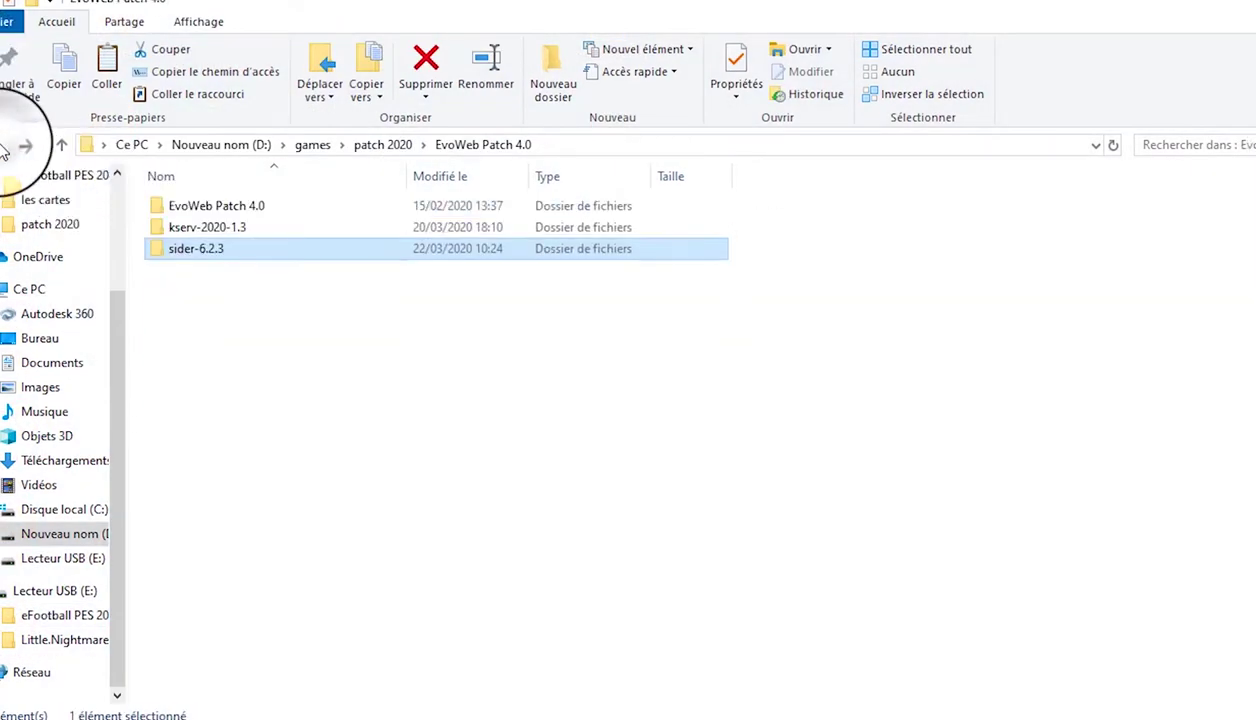
click(252, 206)
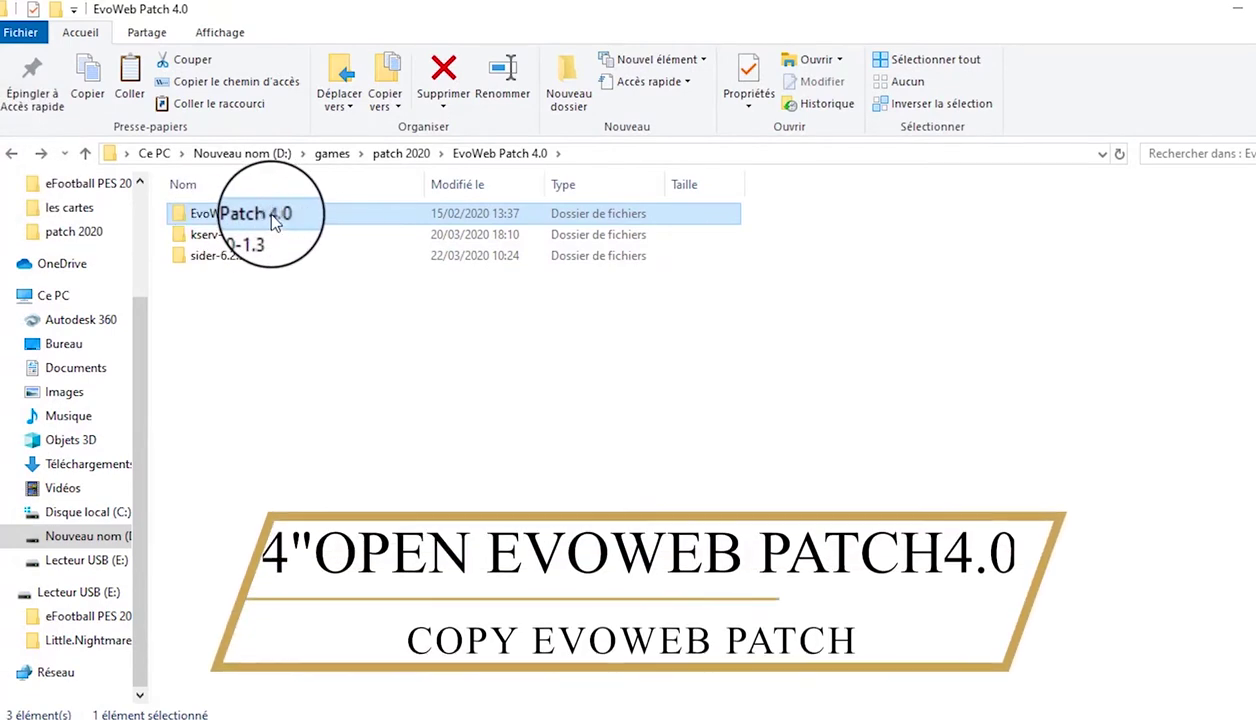
double_click(272, 217)
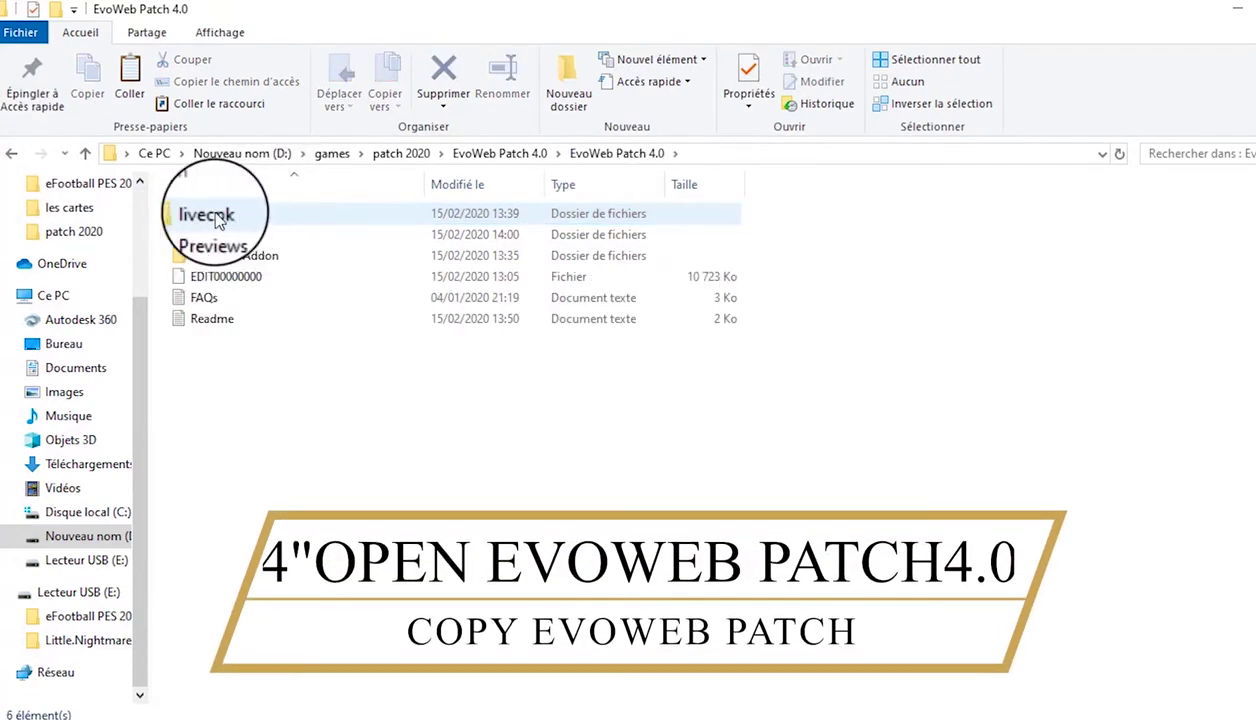
double_click(229, 218)
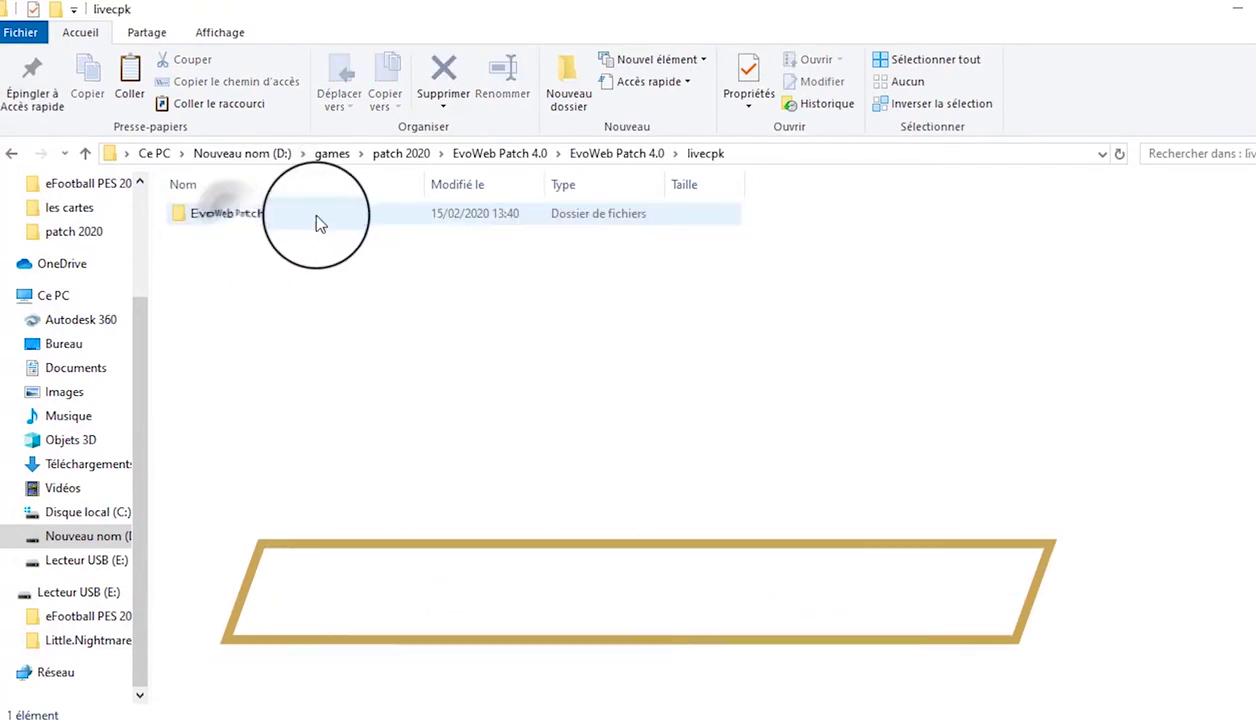
click(243, 215)
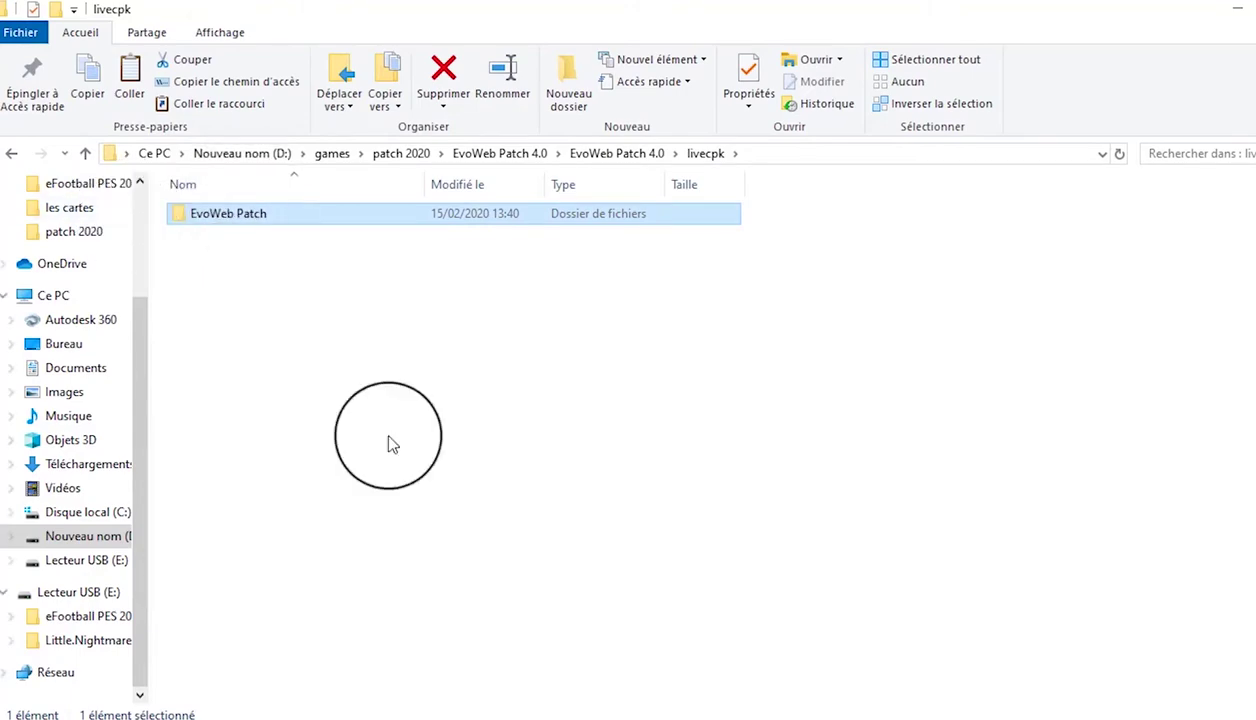
Step: Paste the EvoWeb Patch folder into the livecpk folder of the eFootball PES 2020 game folder
mouse_move(494, 705)
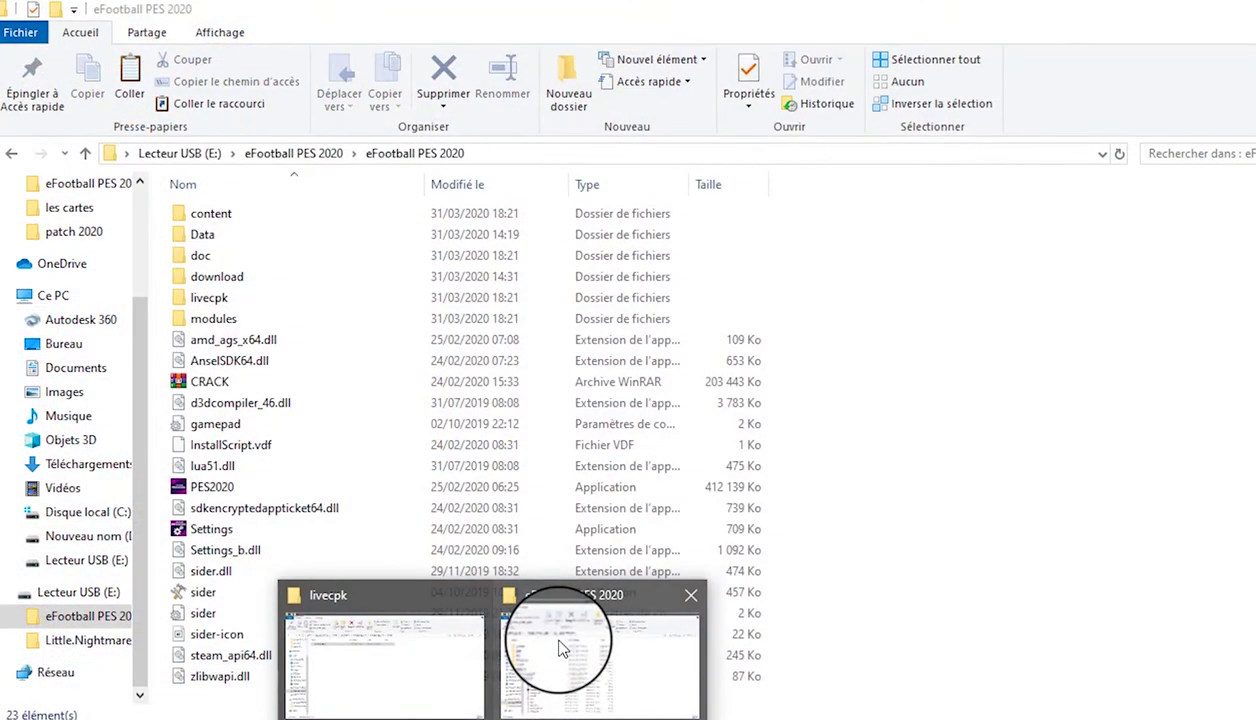
click(560, 645)
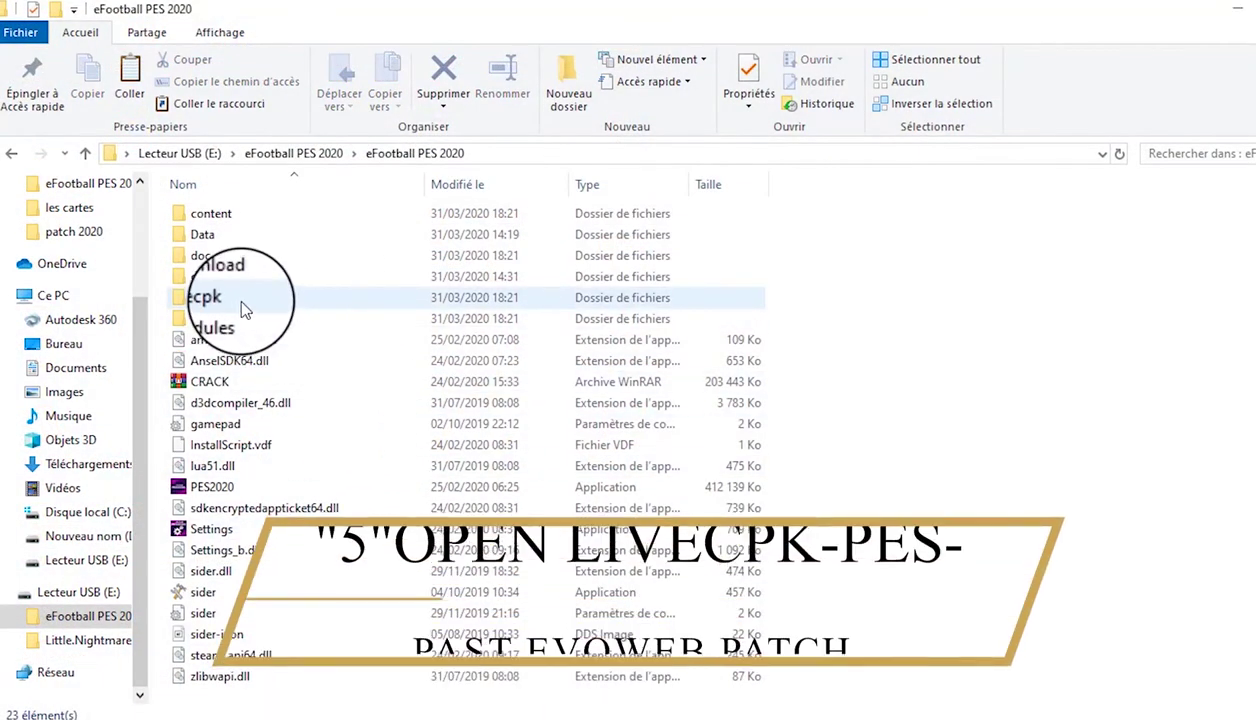
double_click(240, 300)
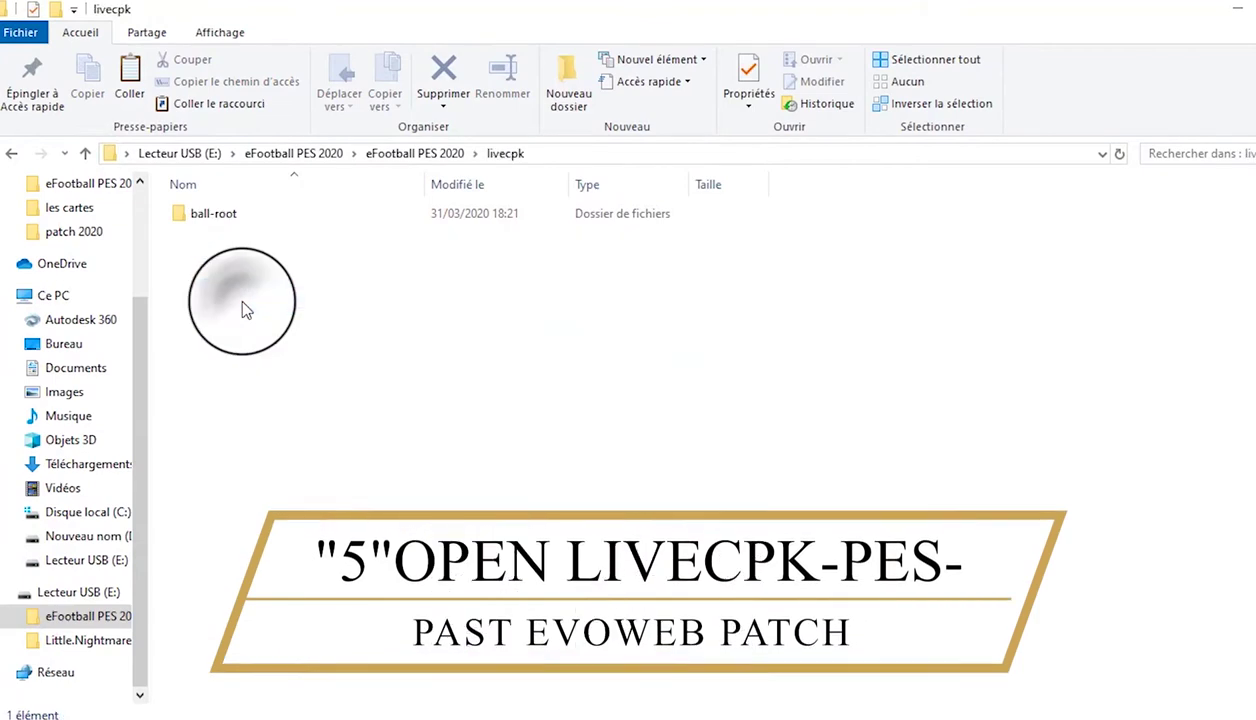
right_click(306, 358)
click(381, 498)
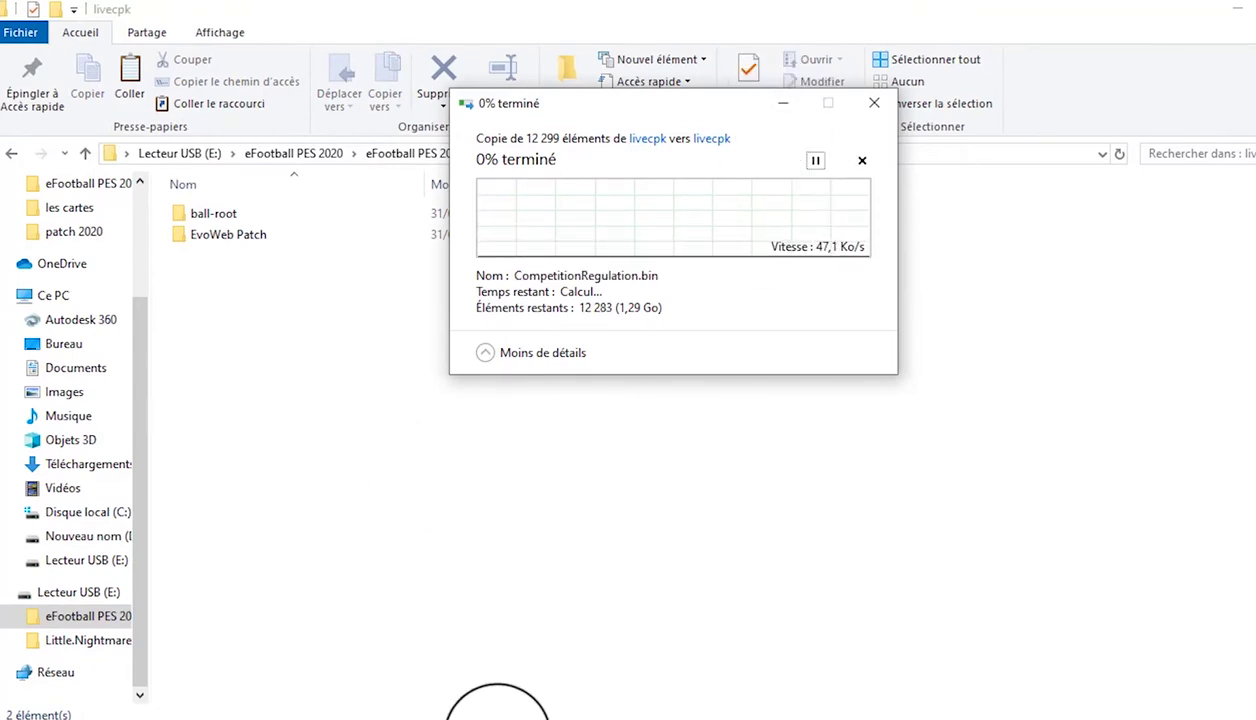
Step: Copy the EDIT00000000 file from the nested EvoWeb Patch 4.0 folder
mouse_move(498, 716)
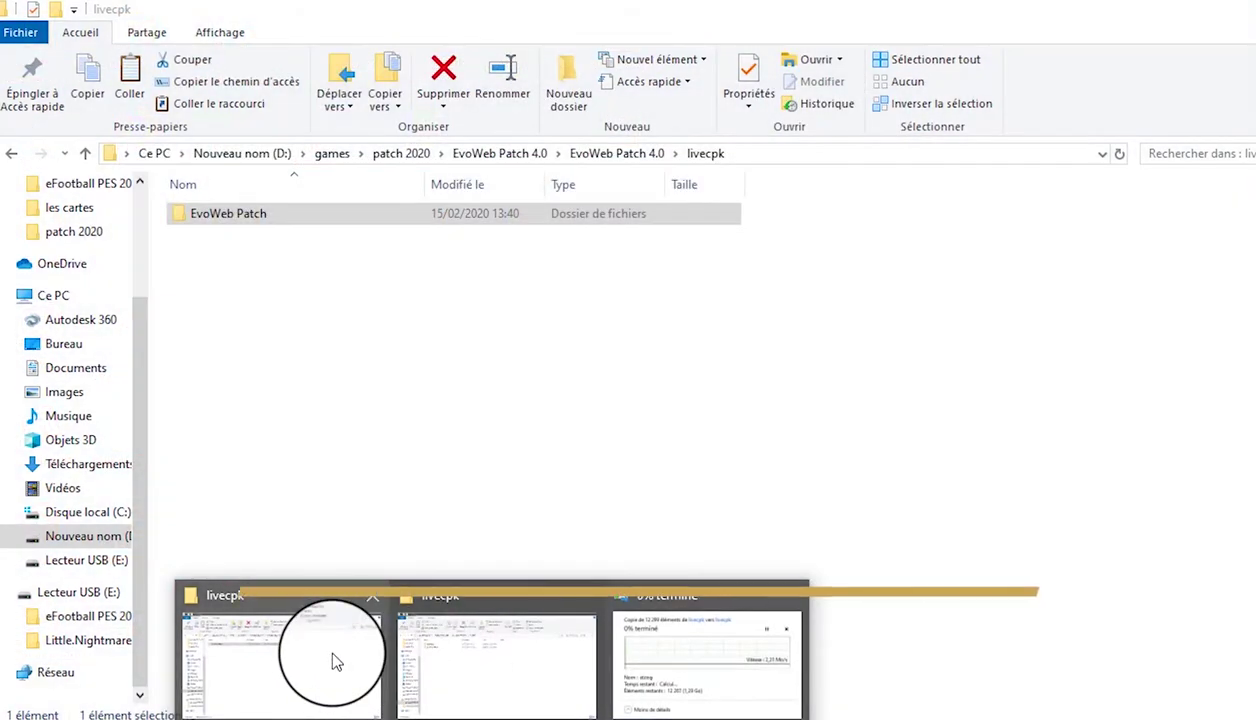
click(326, 641)
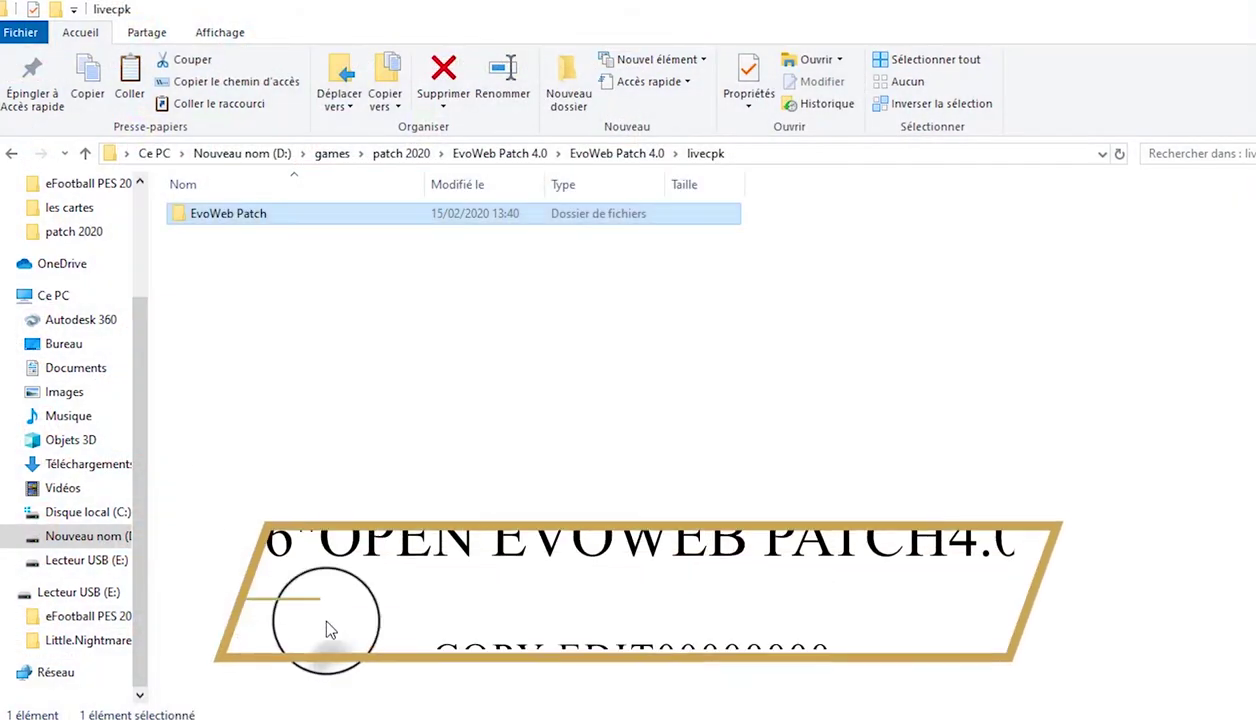
click(12, 155)
click(12, 155)
double_click(186, 215)
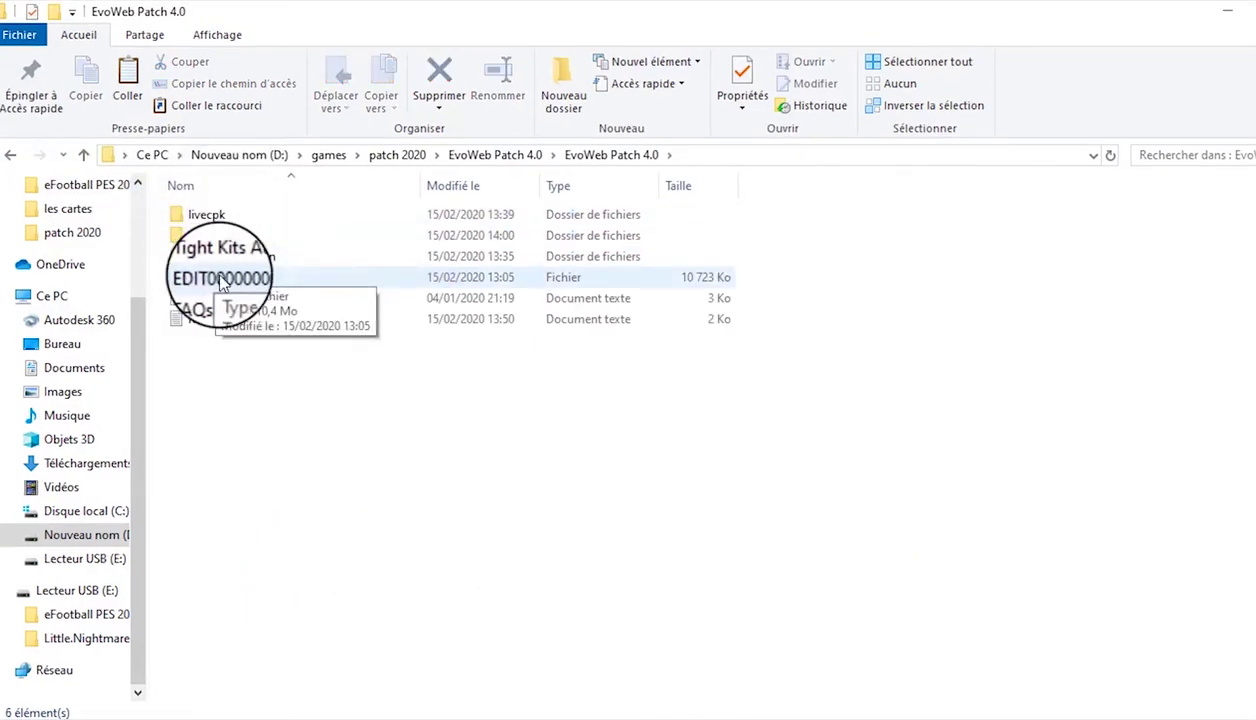
click(279, 283)
right_click(280, 285)
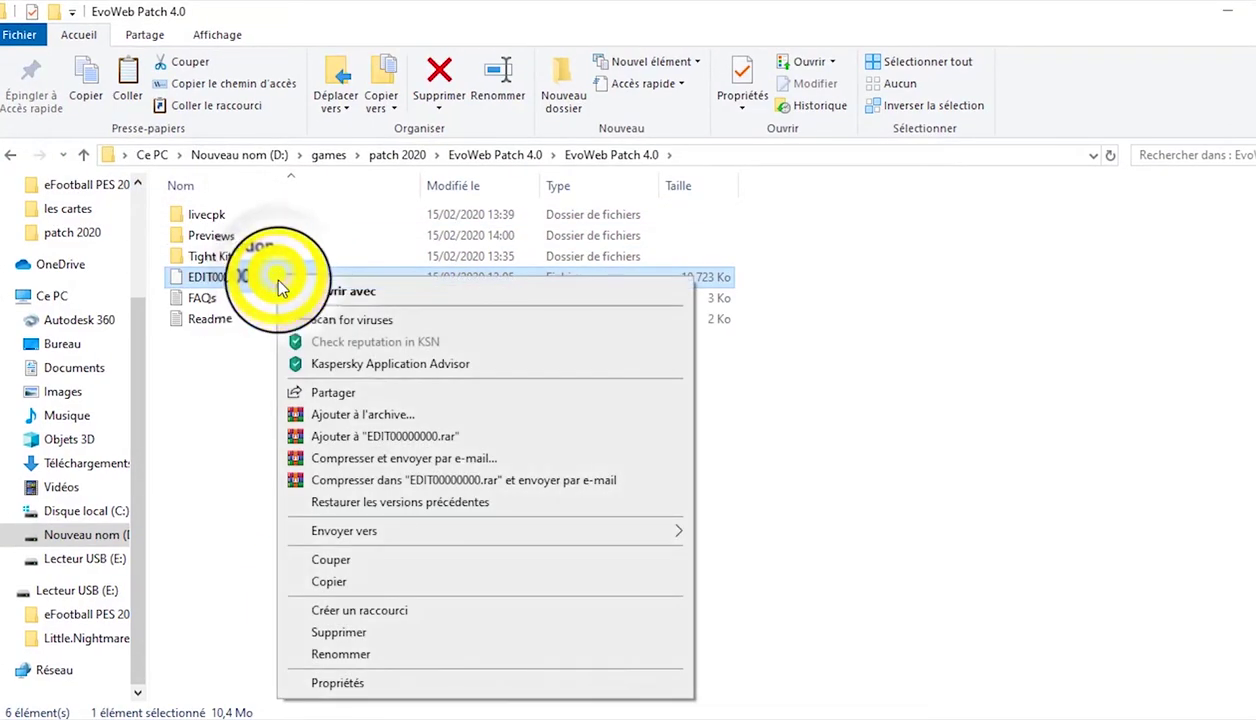
click(350, 584)
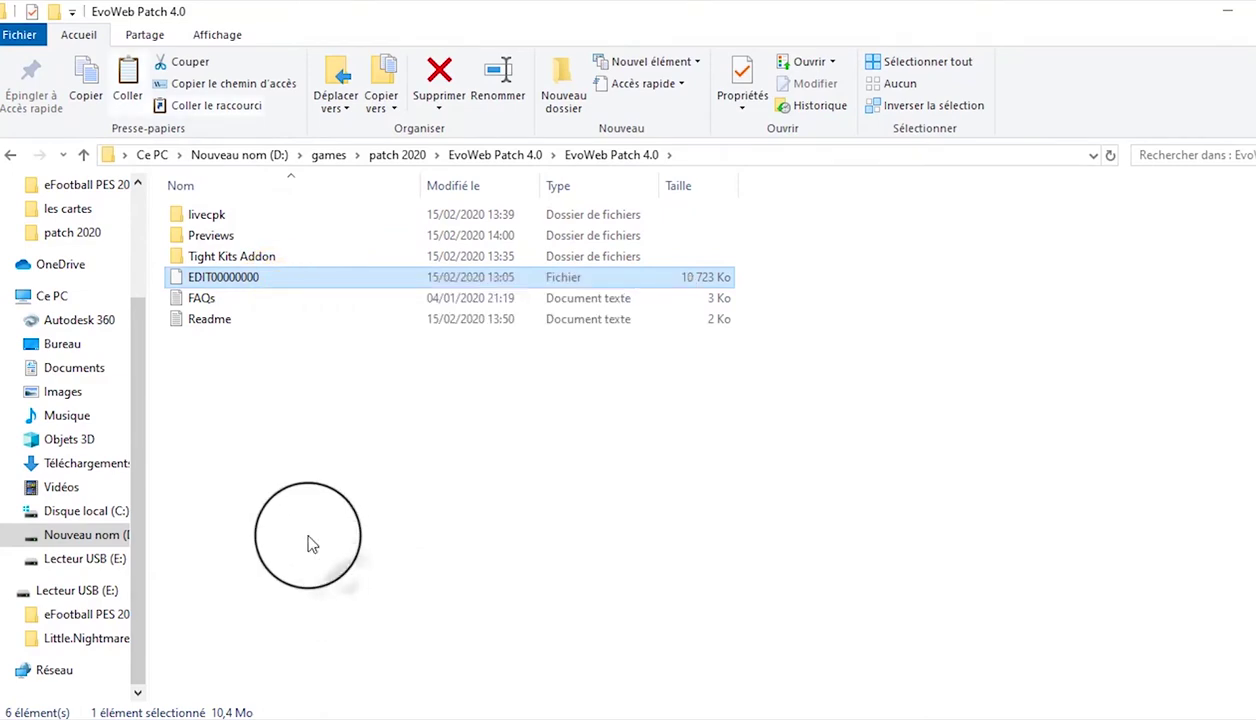
Step: Paste the copied EDIT00000000 file into the save folder inside the numbered profile folder of Documents\KONAMI\eFootball PES 2020 LITE
click(87, 370)
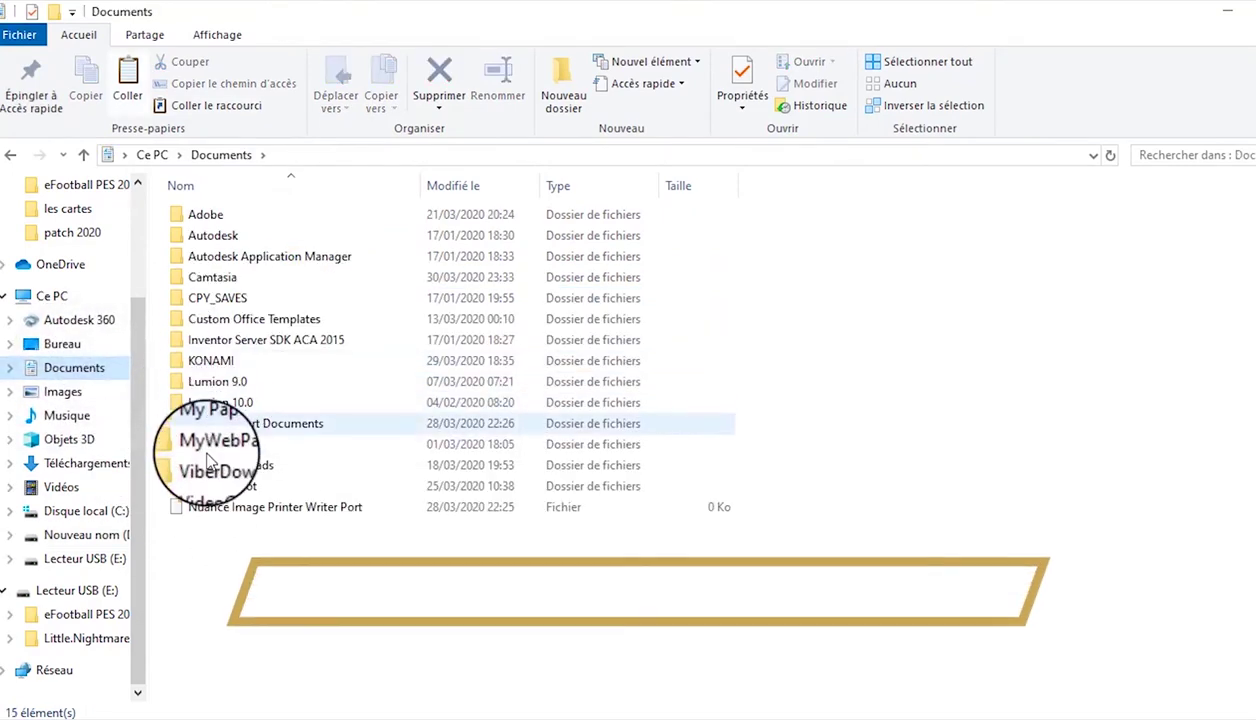
click(224, 362)
double_click(226, 364)
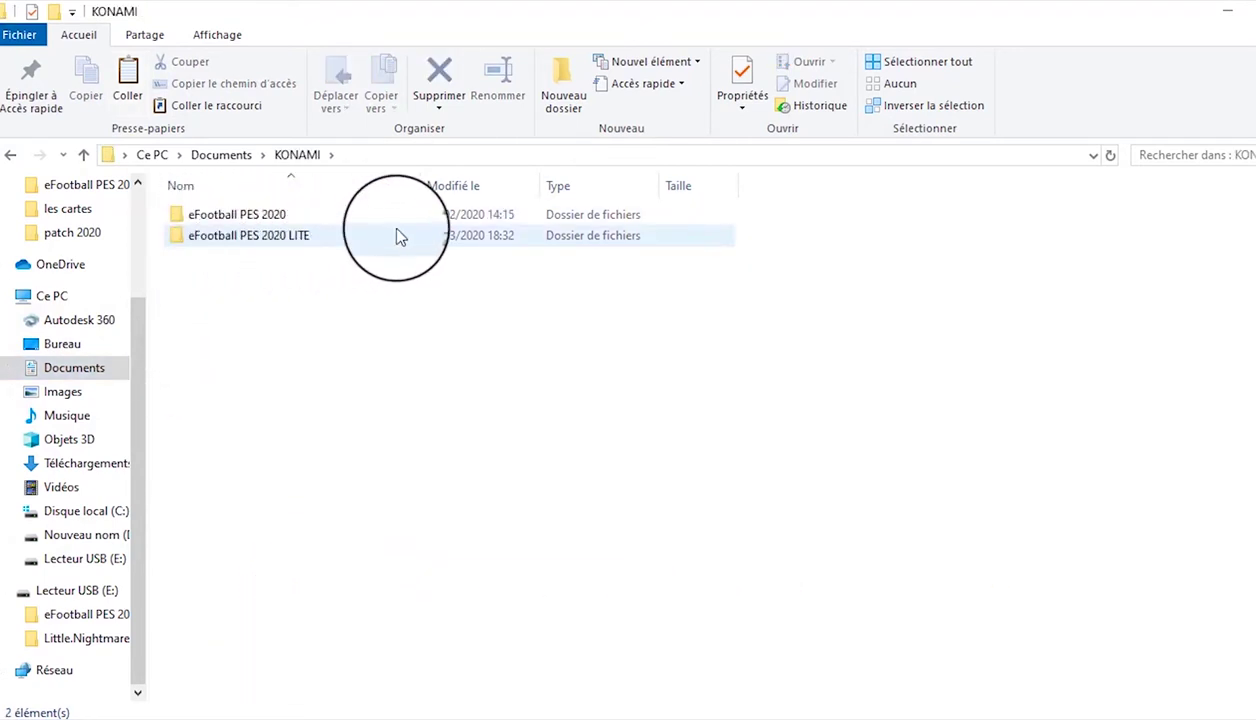
double_click(302, 247)
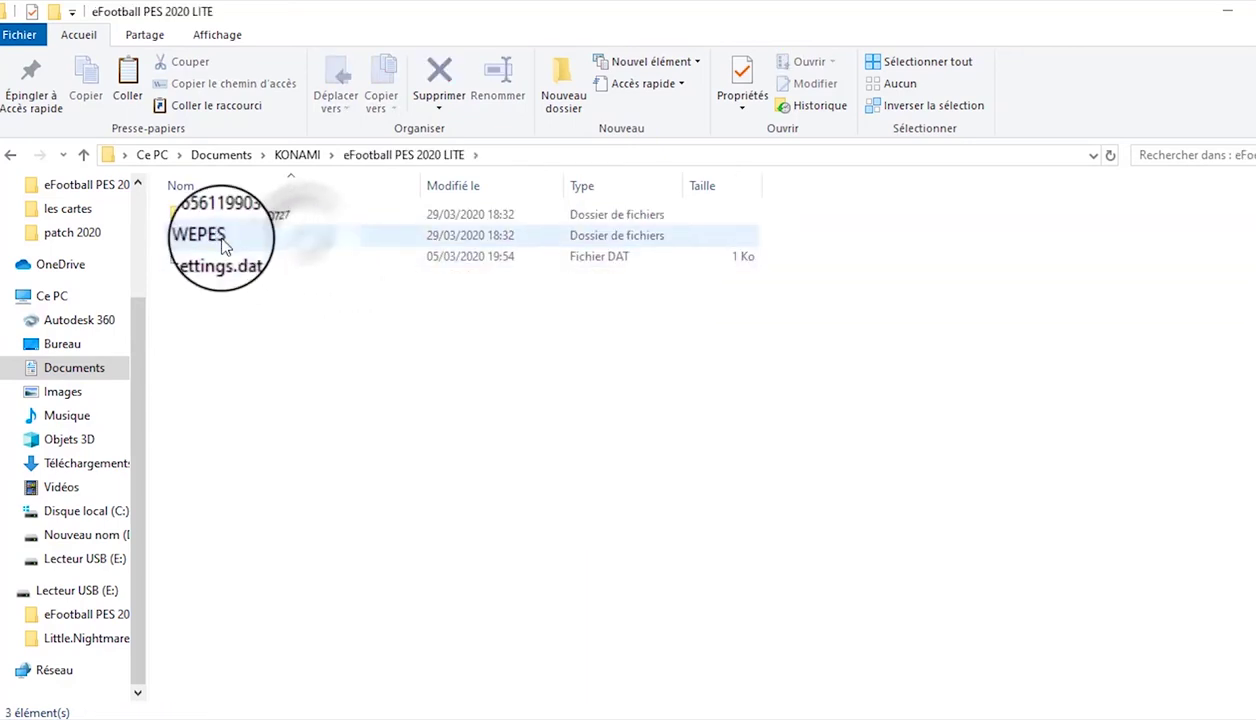
double_click(220, 222)
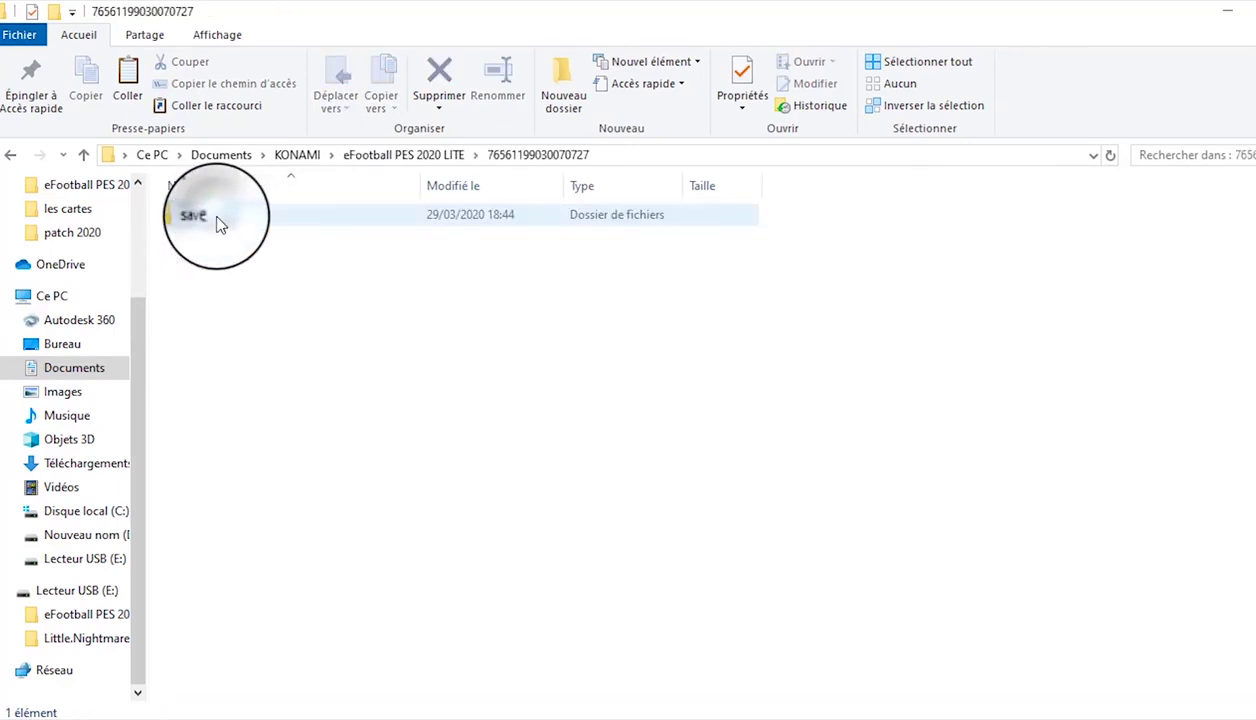
double_click(219, 216)
right_click(312, 397)
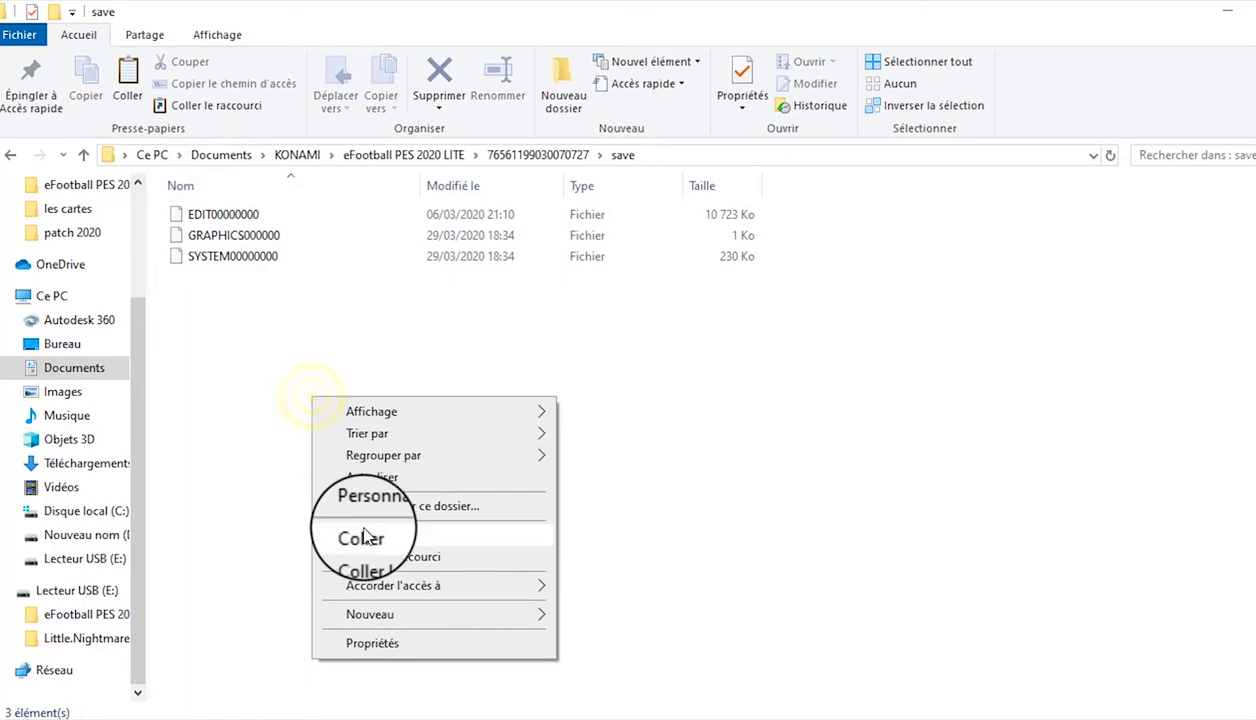
click(365, 537)
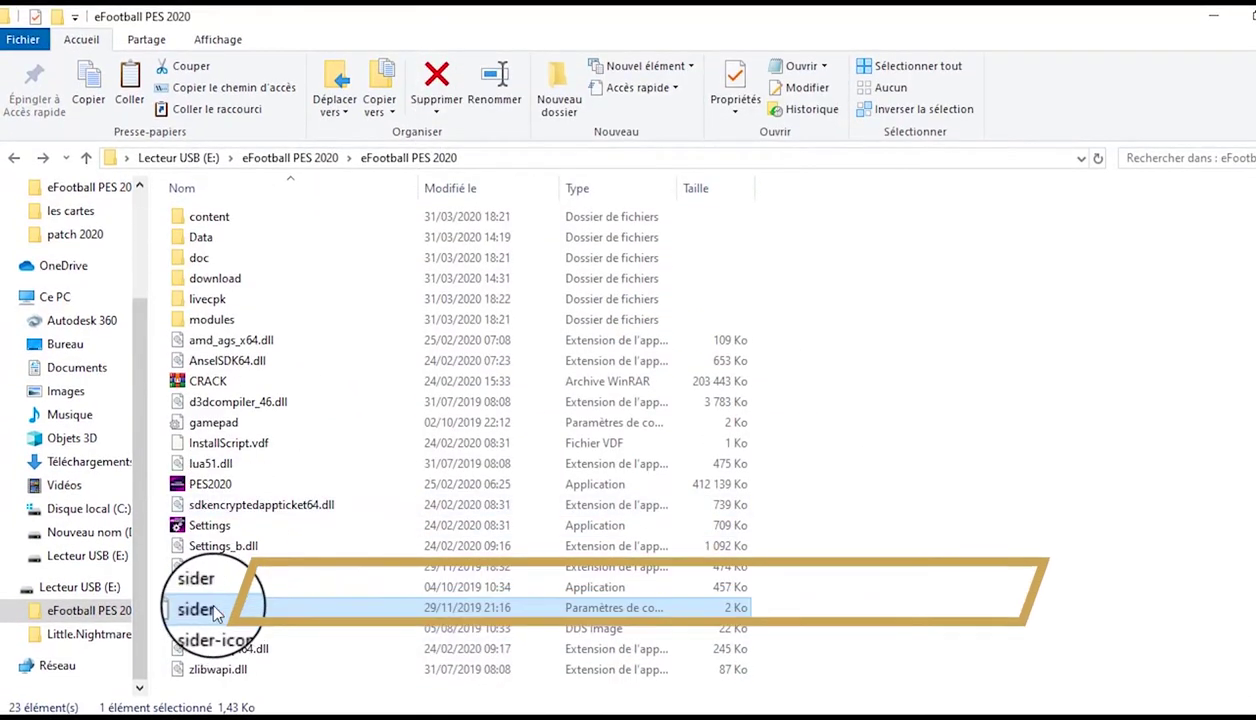
Step: Paste the EvoWeb Patch cpk.root lines for Database, Faces, Graphics and Kits below the ball-root line in the sider configuration file and save it
double_click(238, 612)
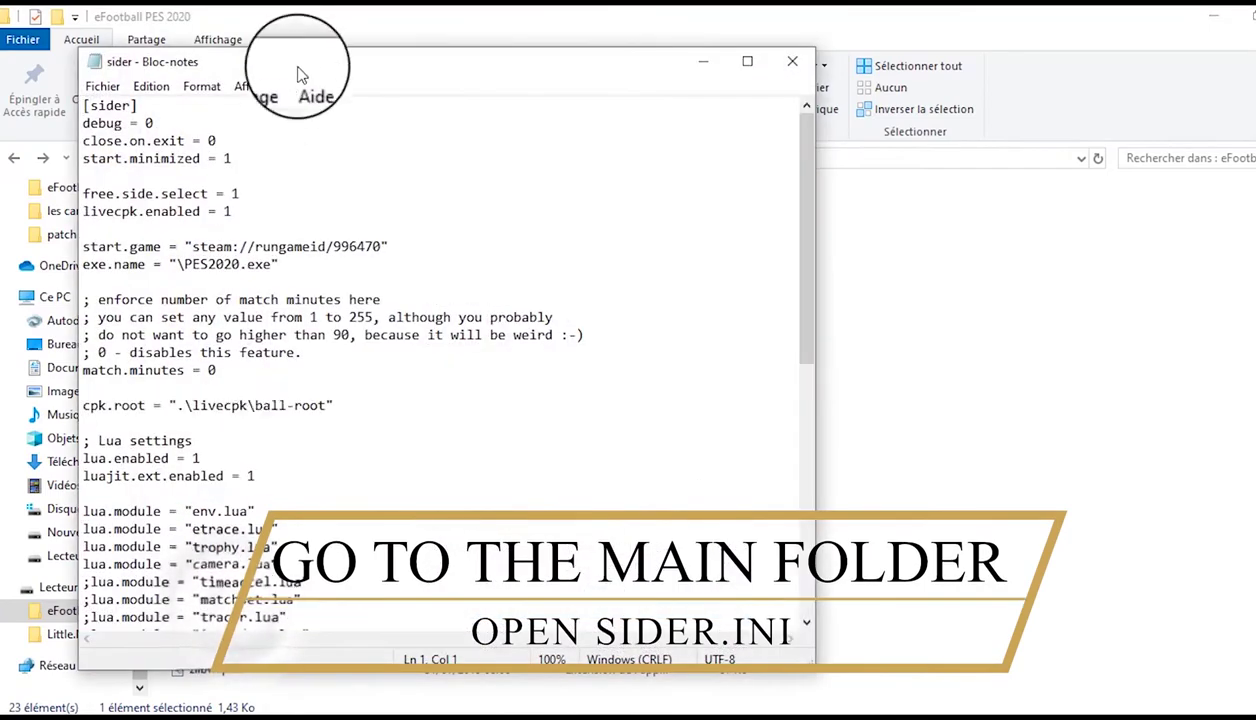
drag(350, 72, 812, 78)
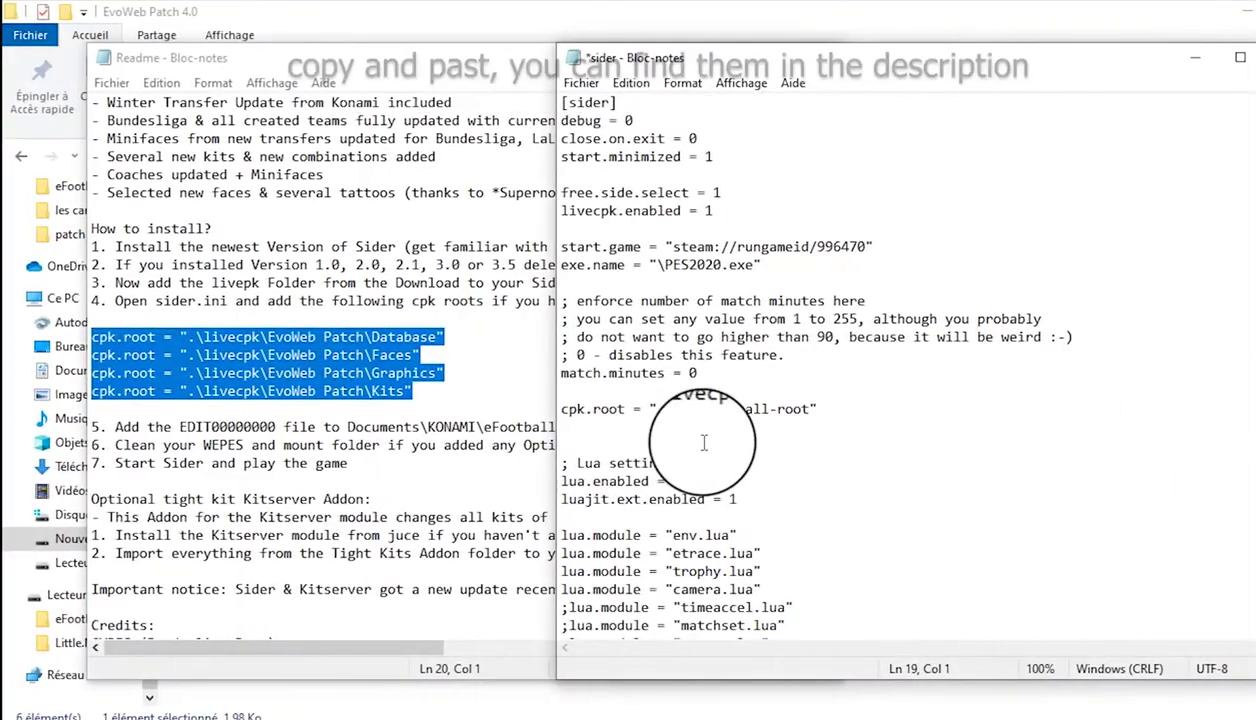
right_click(678, 440)
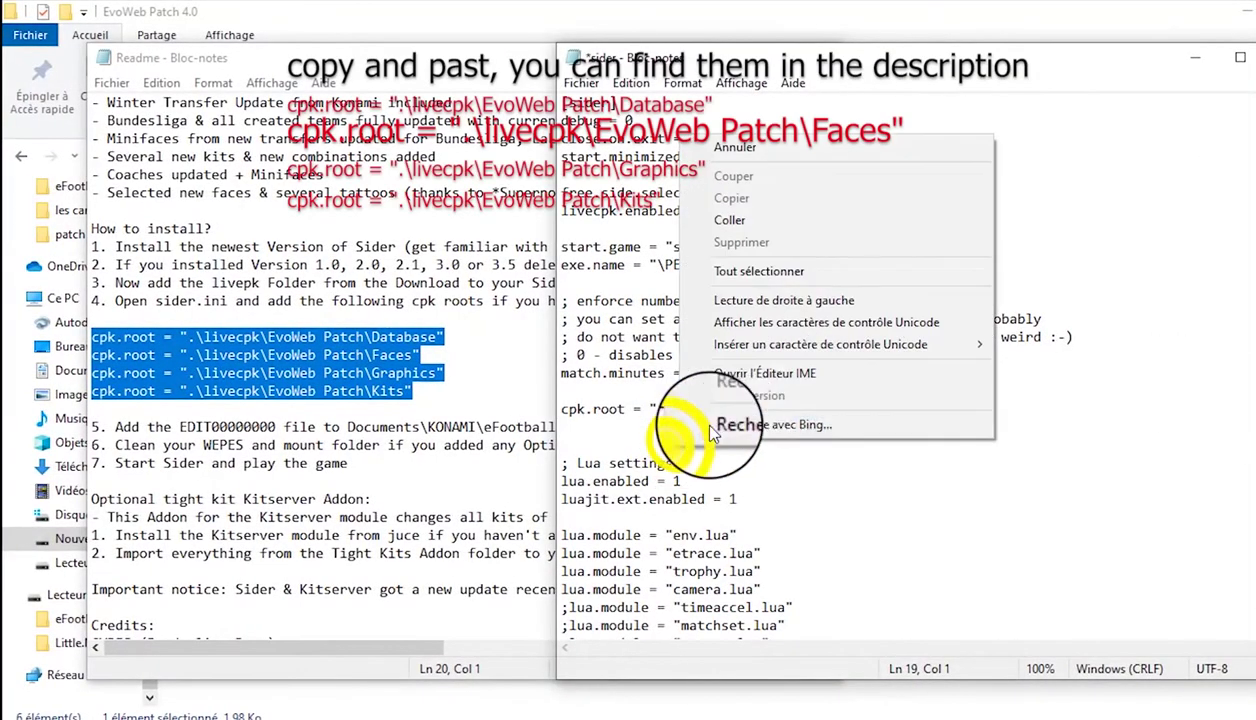
click(737, 220)
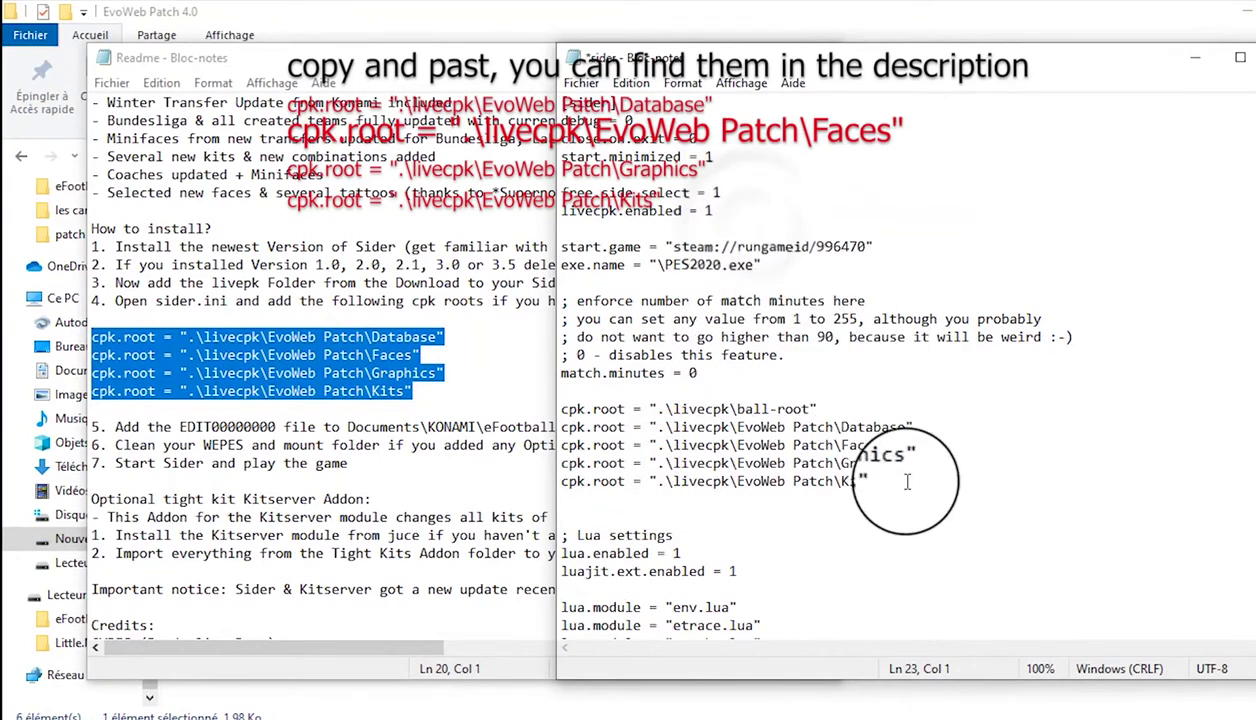
click(580, 83)
click(615, 172)
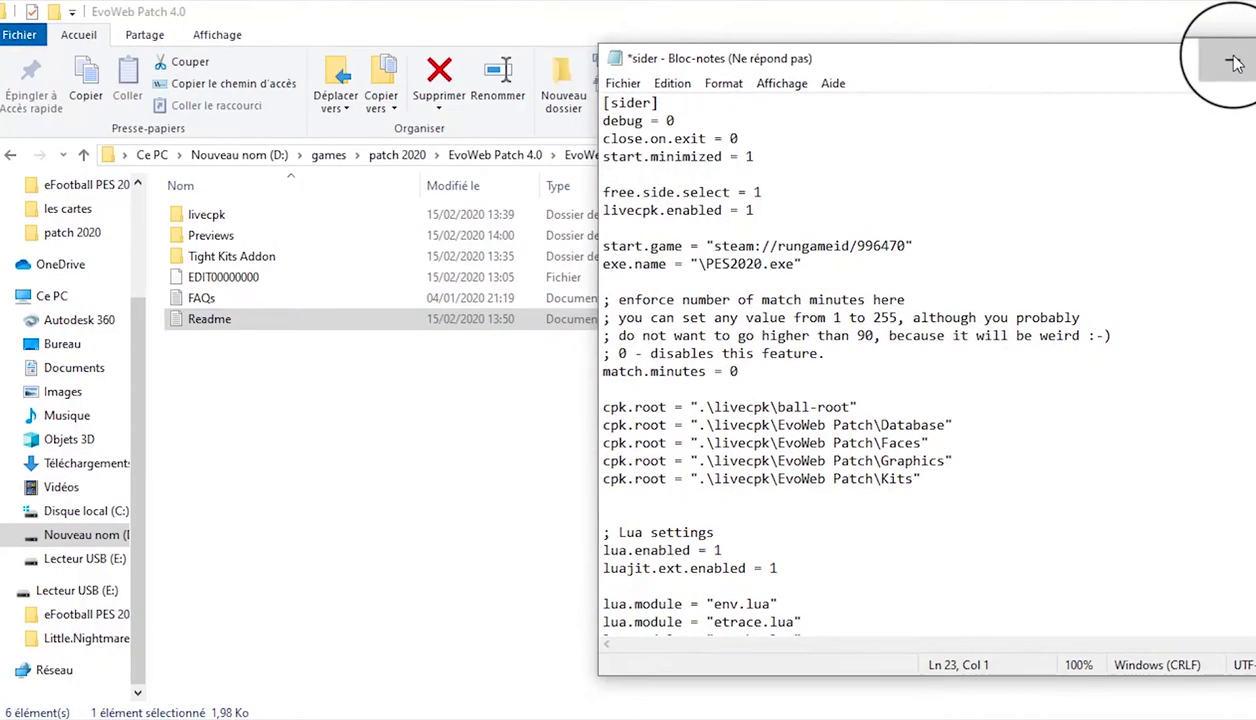
click(1235, 62)
Step: Copy the content and modules folders from the nested kserv-2020-1.3 folder in EvoWeb Patch 4.0
click(11, 155)
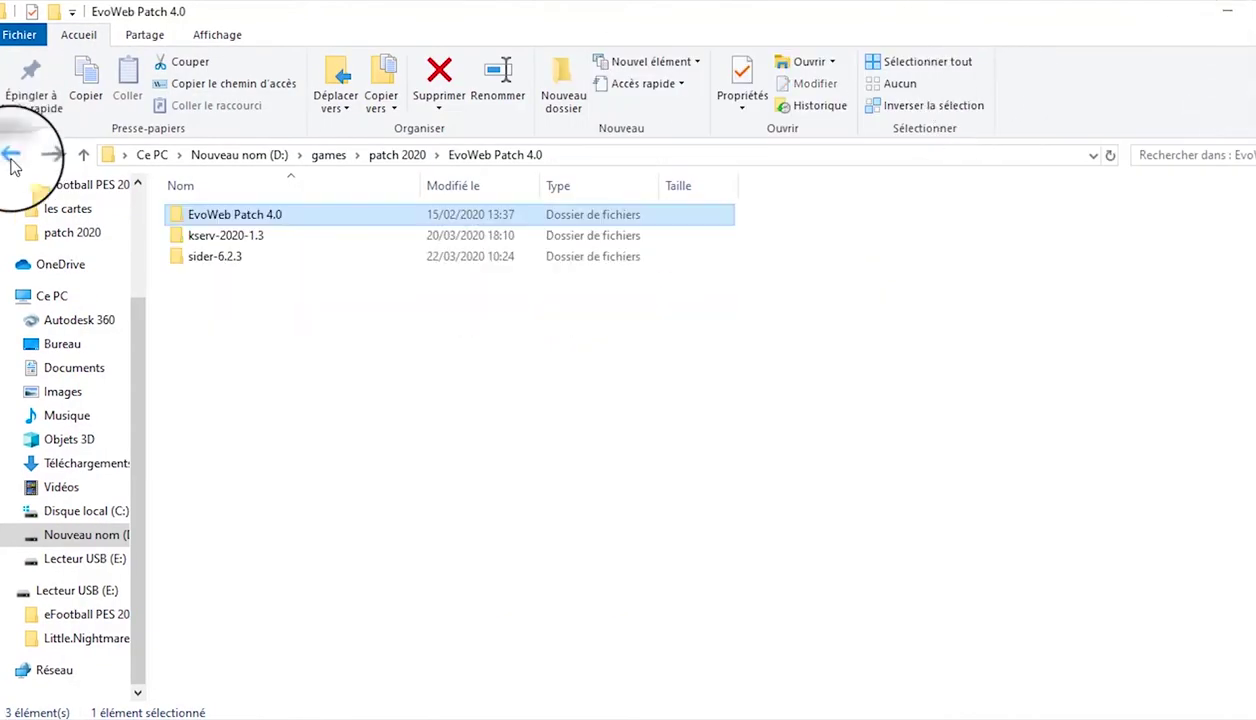
click(215, 236)
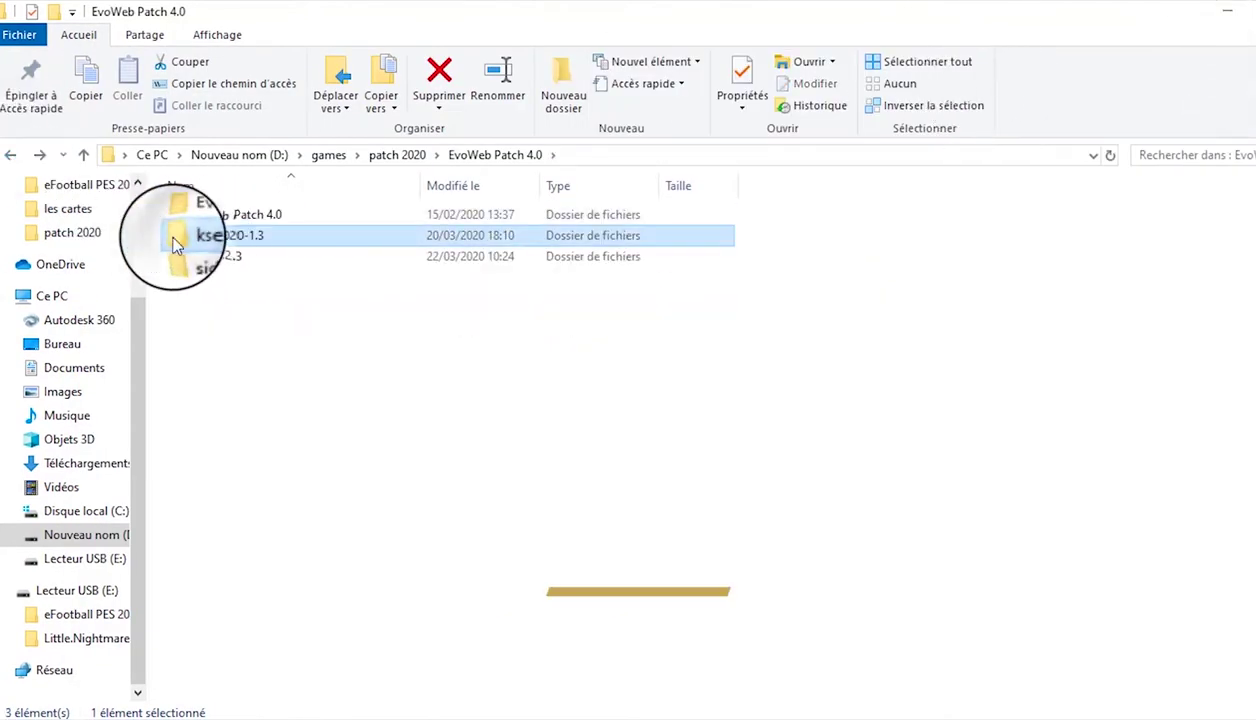
double_click(238, 240)
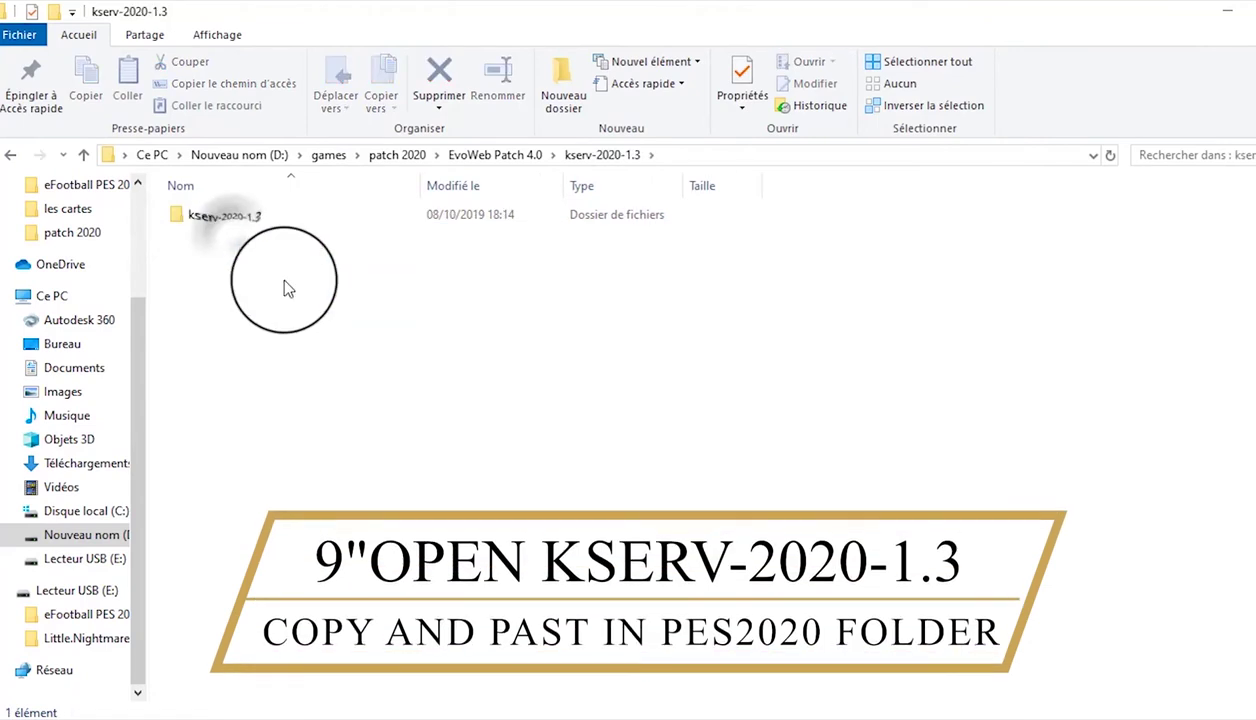
double_click(238, 214)
drag(316, 305, 152, 163)
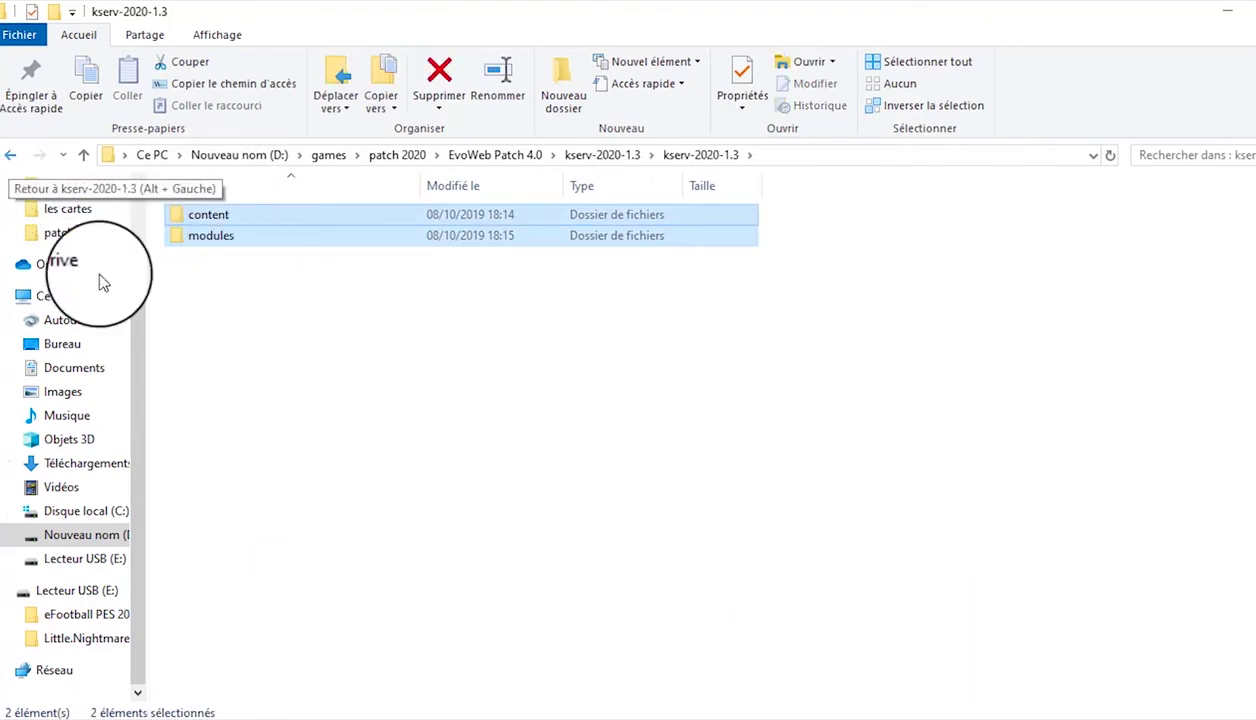
right_click(258, 214)
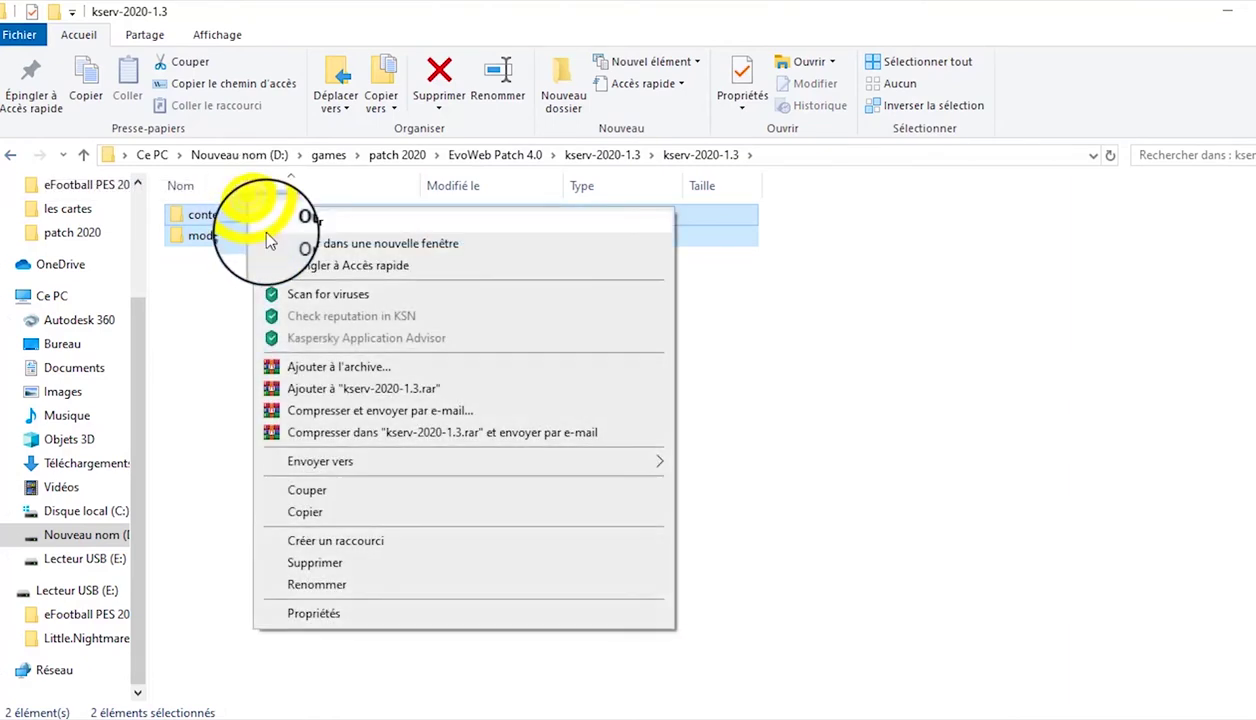
click(315, 515)
Step: Paste the copied content and modules folders into the eFootball PES 2020 game folder on drive E:
mouse_move(455, 708)
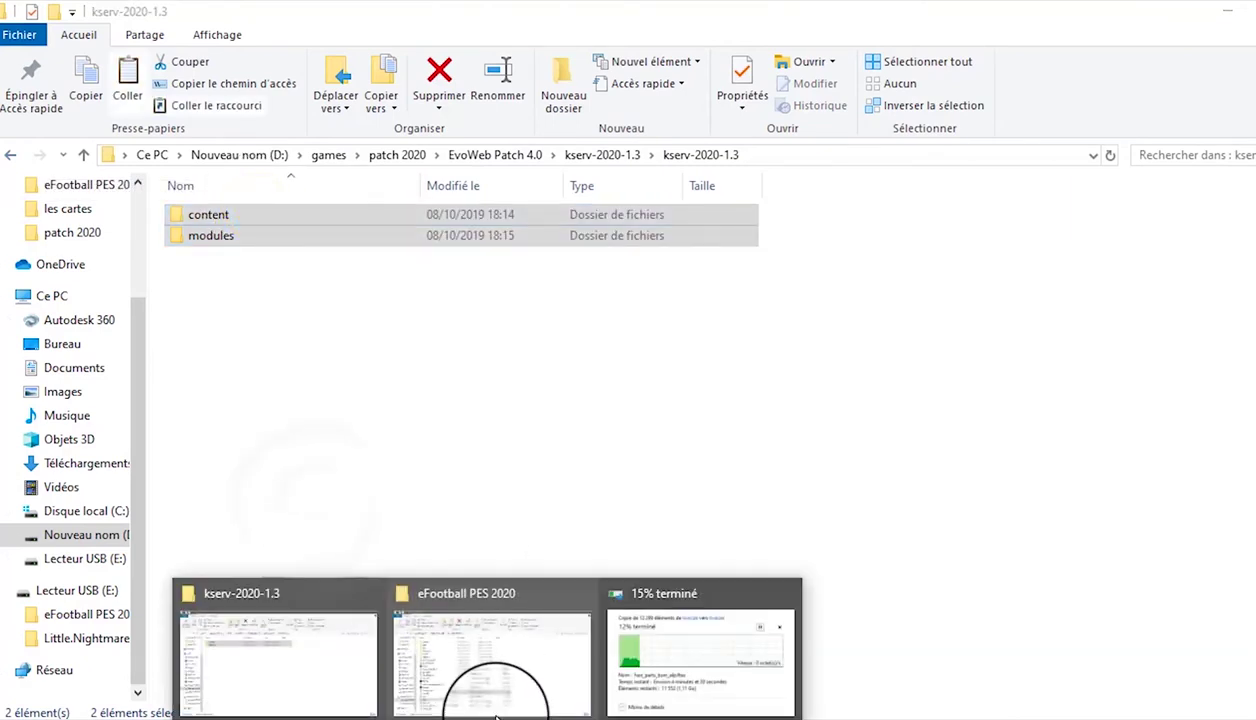
click(533, 660)
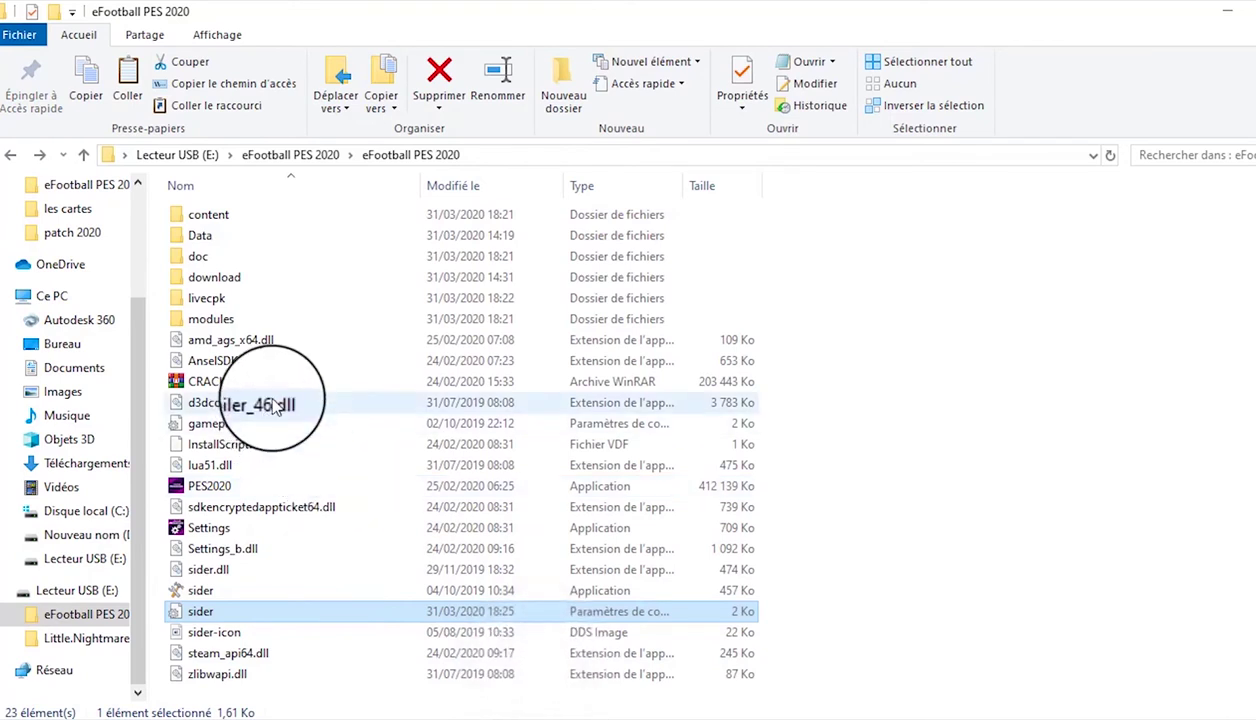
right_click(953, 308)
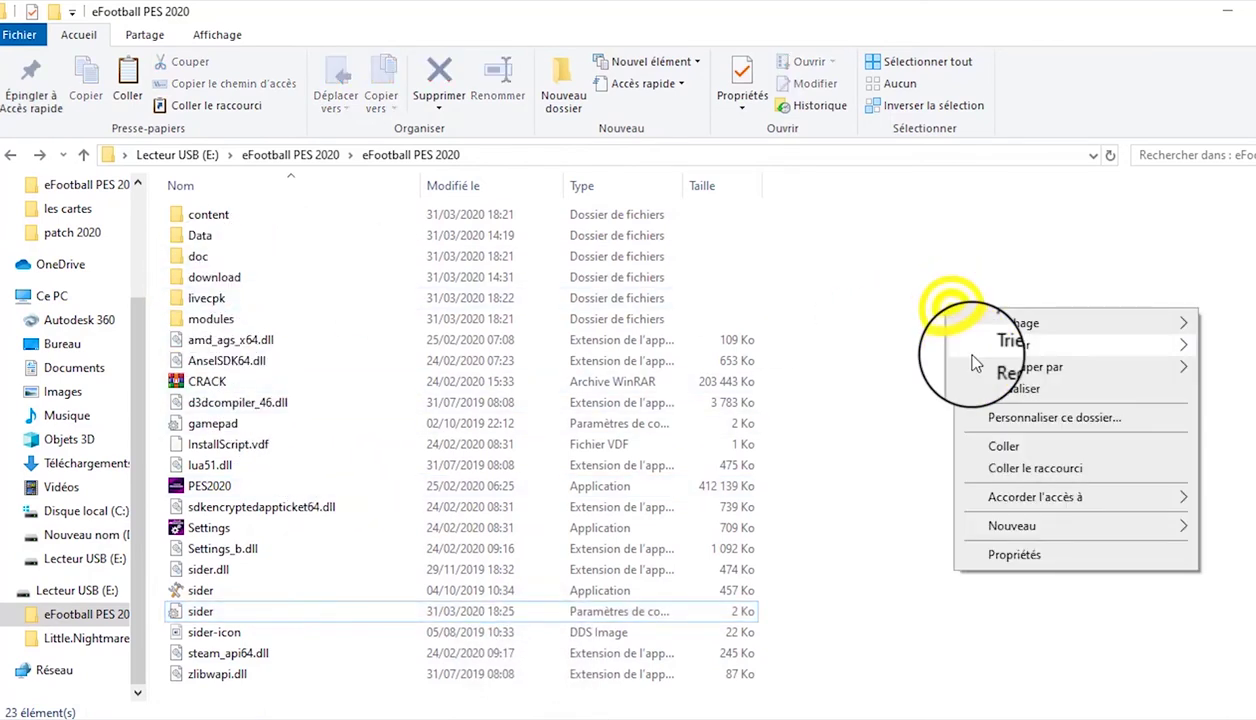
click(1004, 452)
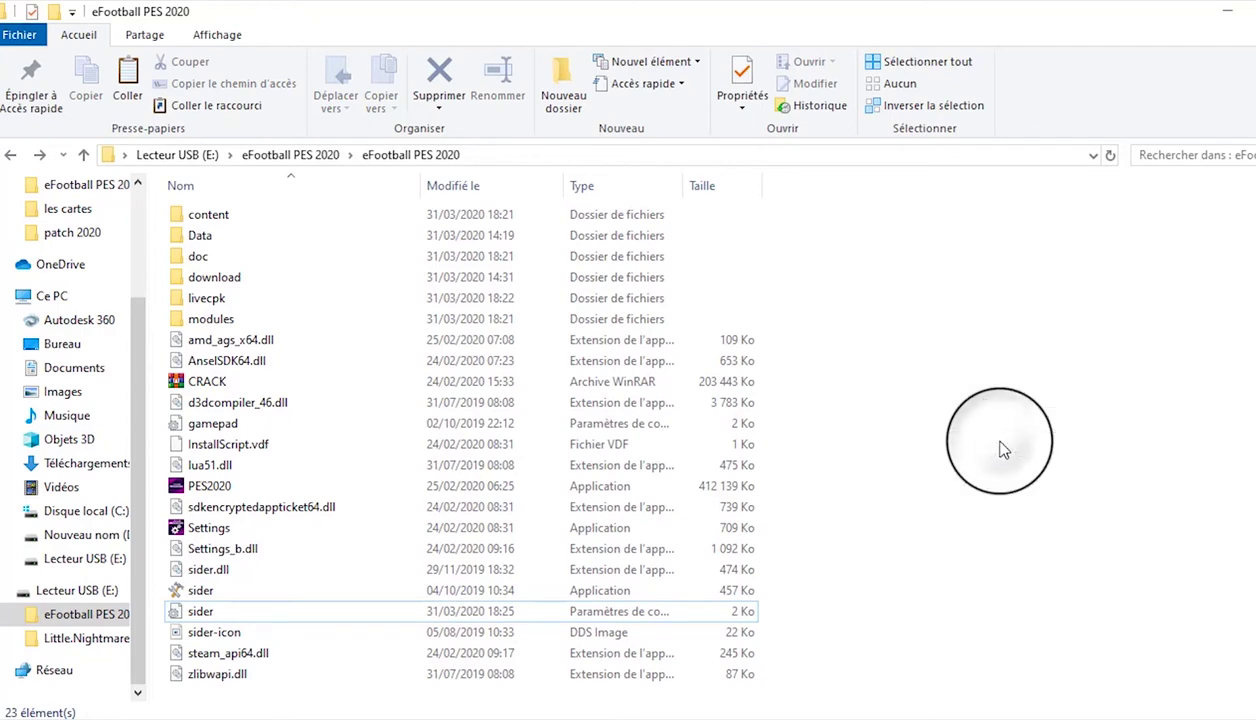
Step: Add the line lua.module = "Kitserver" above the env.lua module line in the sider configuration file and save it
click(219, 621)
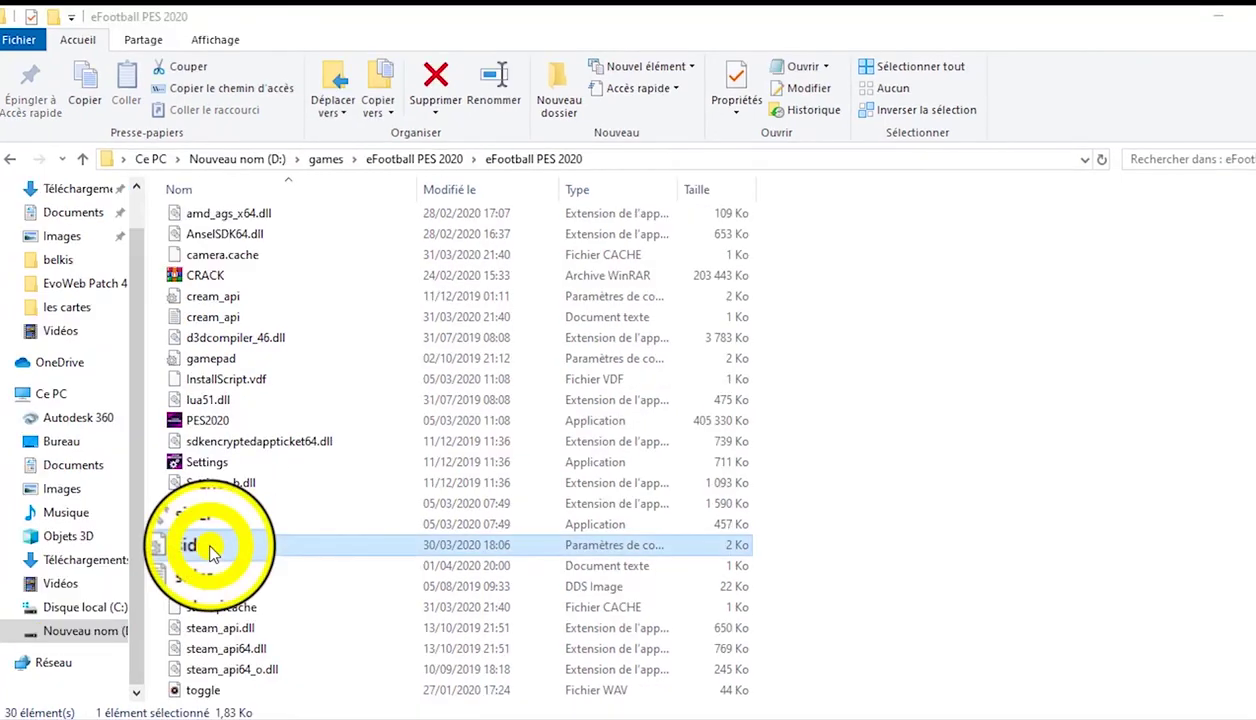
right_click(212, 545)
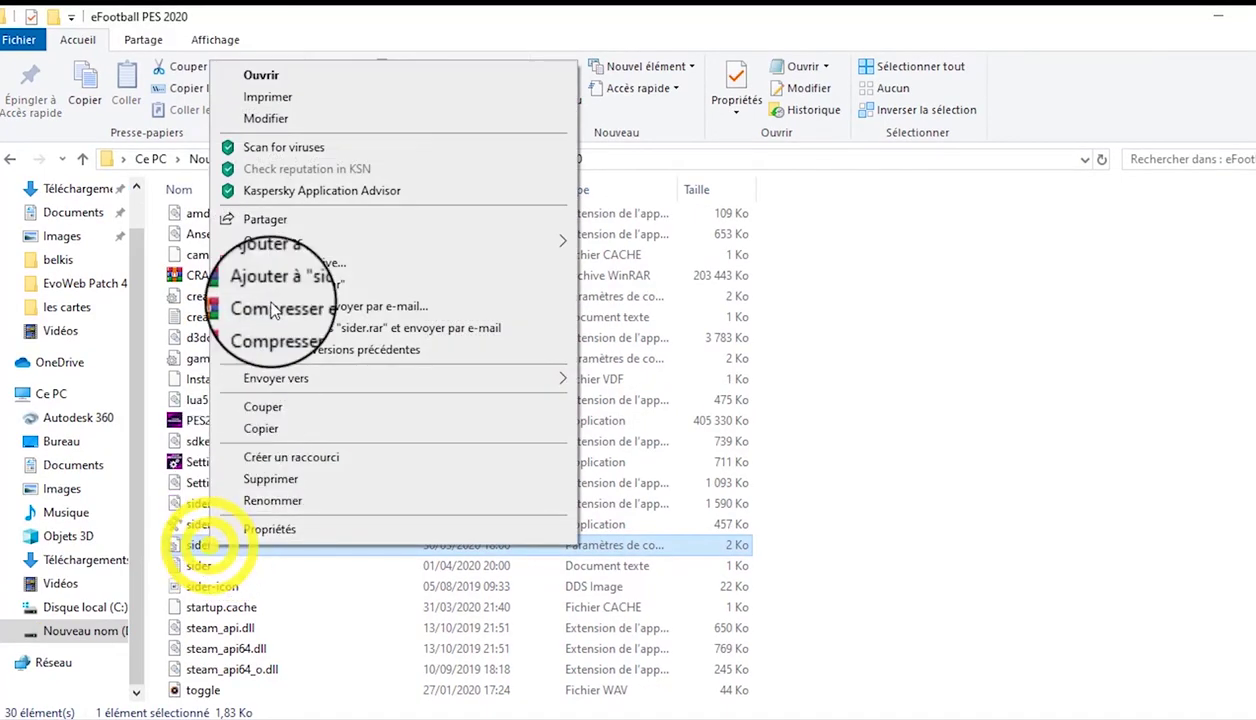
click(355, 78)
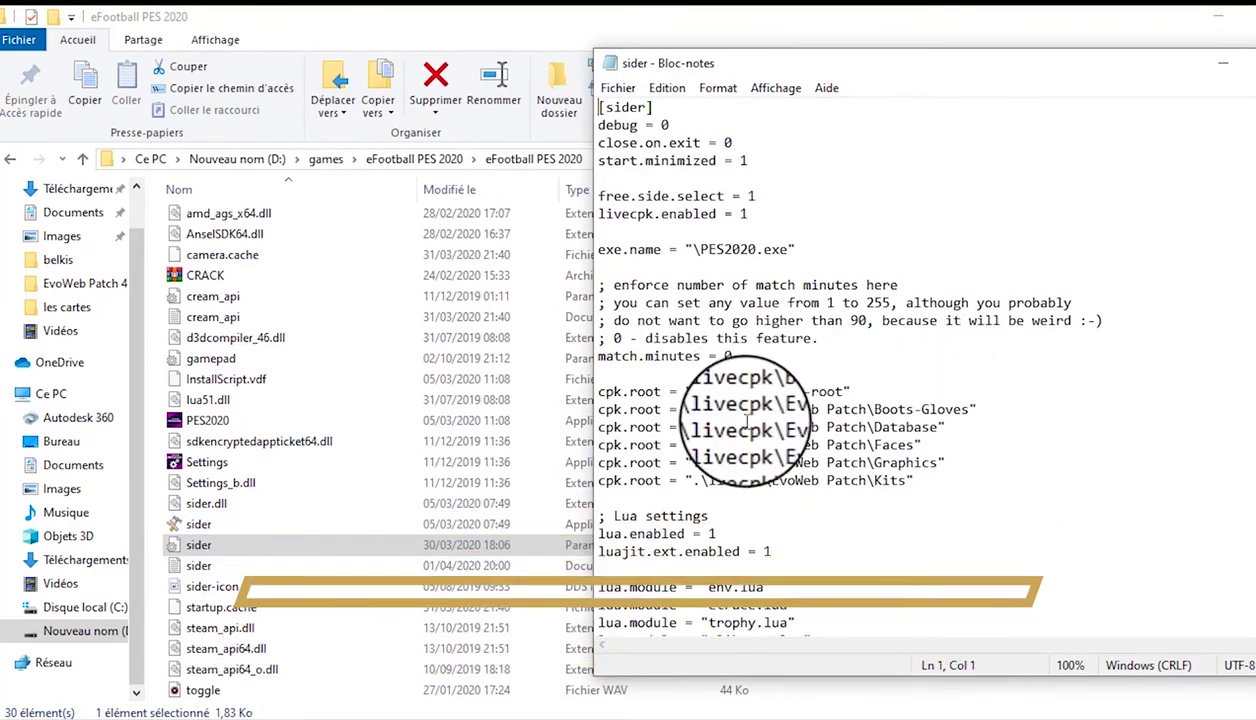
scroll(700, 400, down, 3)
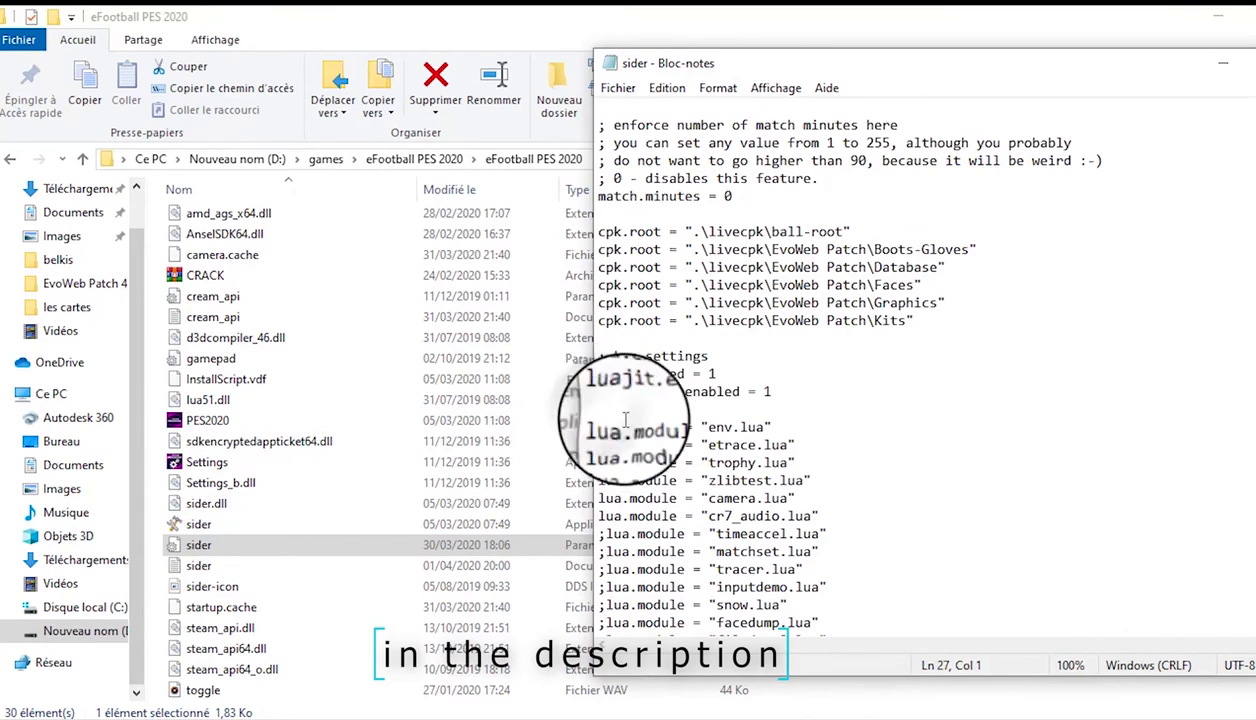
text(lua.module = "Kitserver")
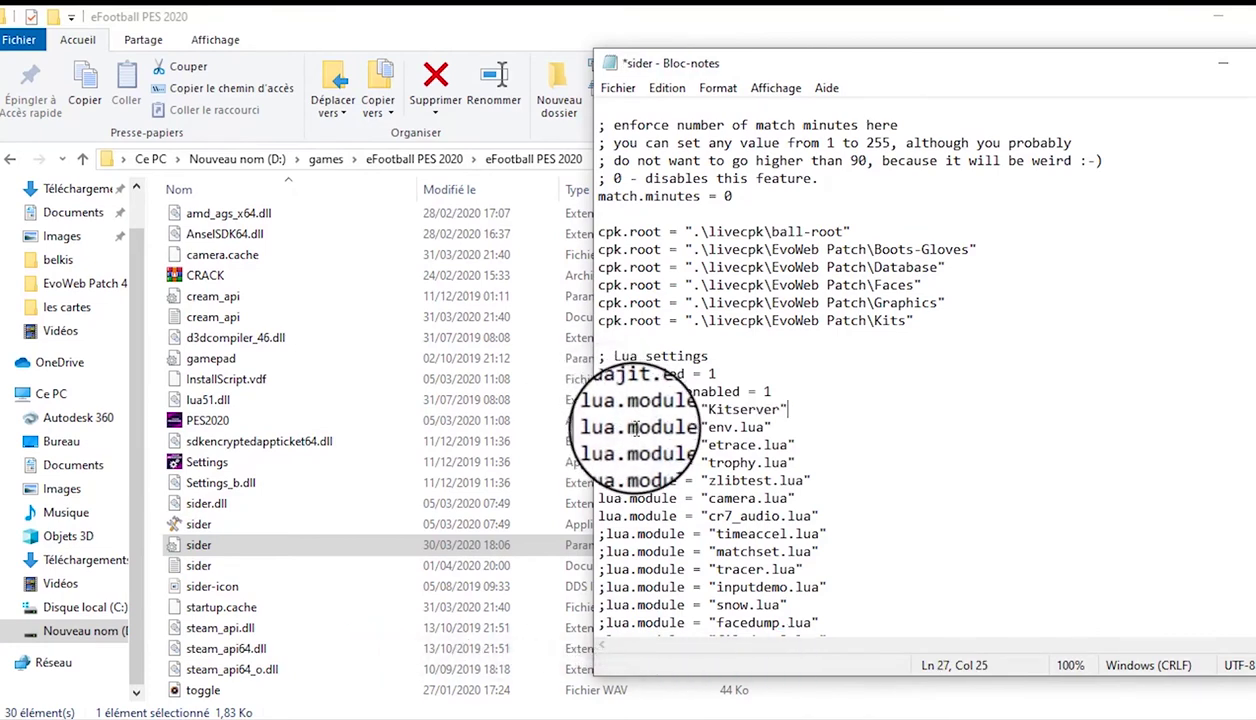
drag(775, 407, 420, 412)
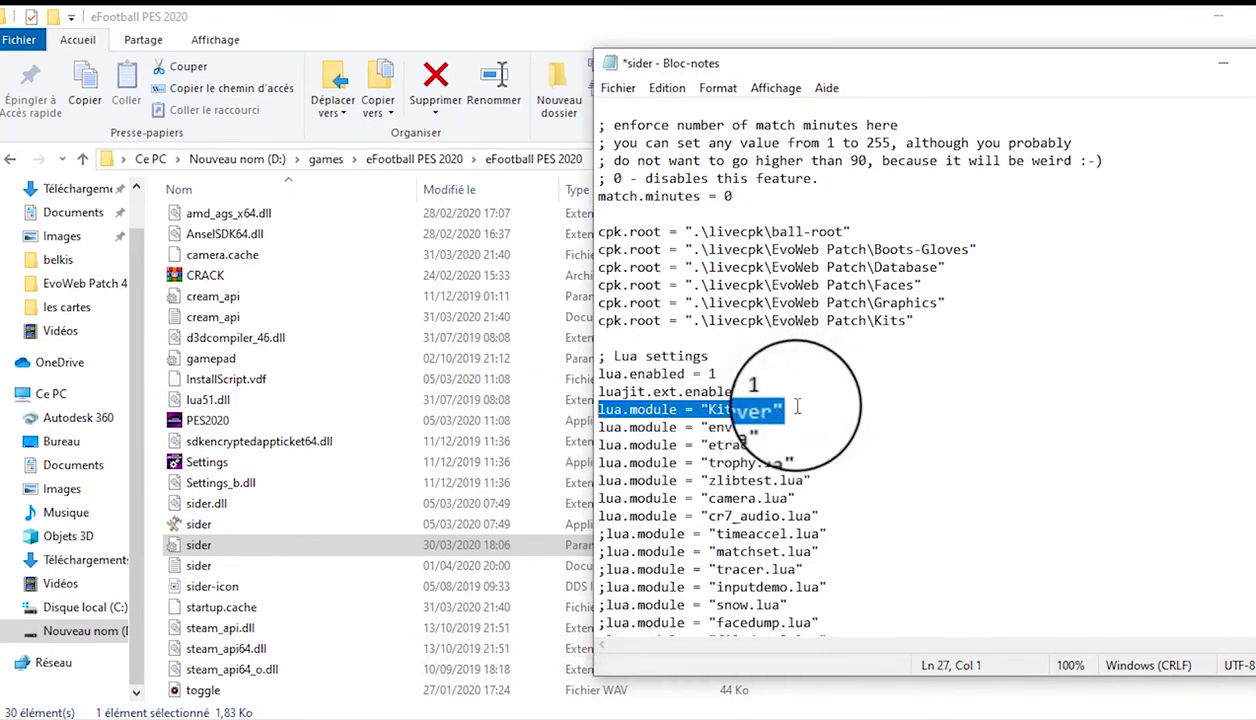
click(618, 90)
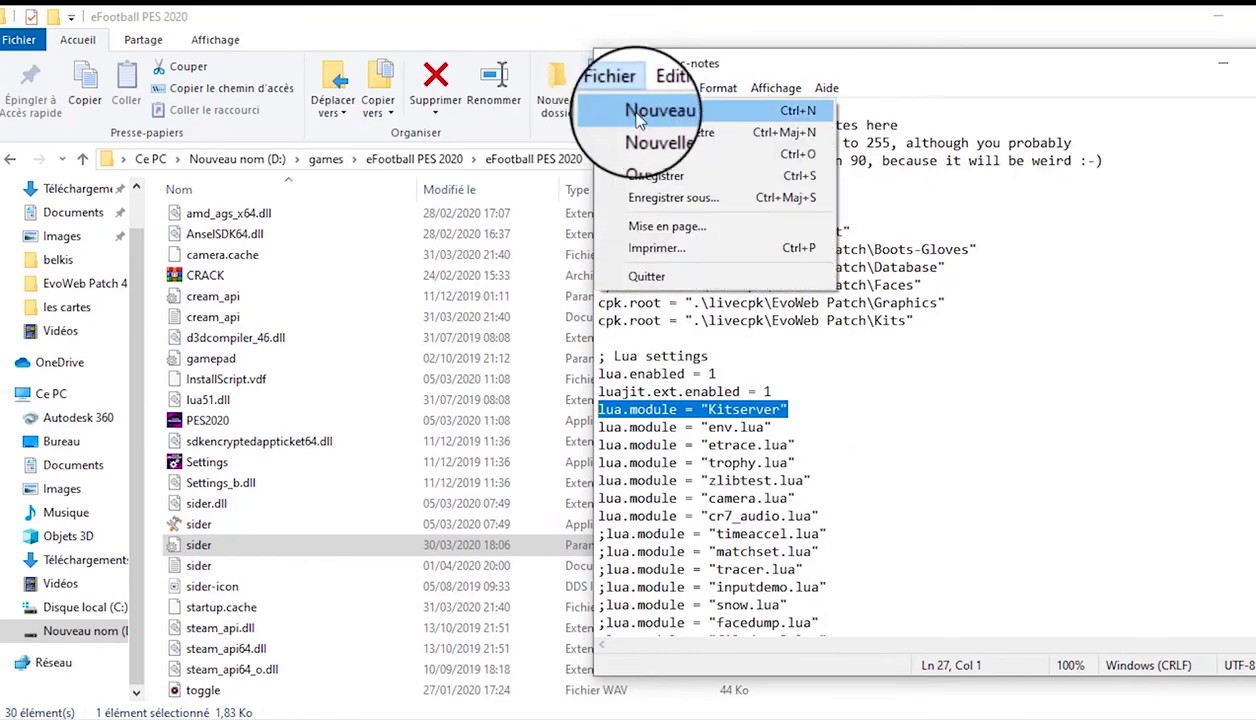
click(671, 179)
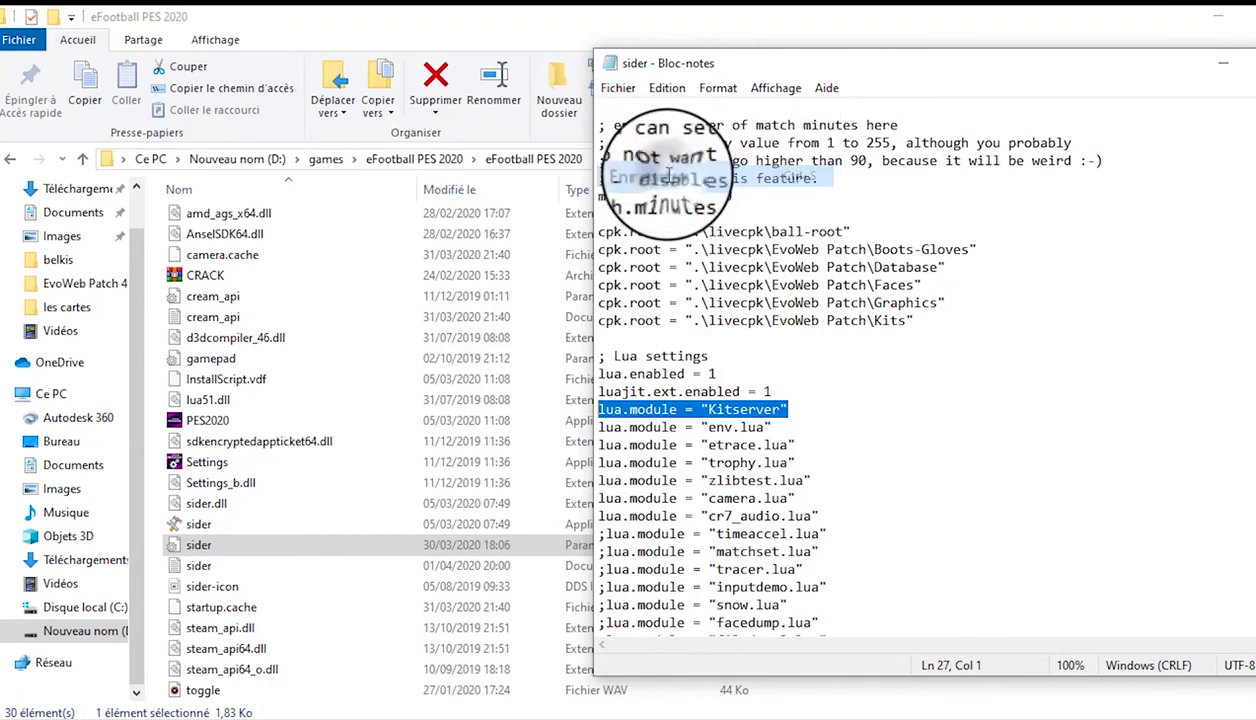
click(1222, 63)
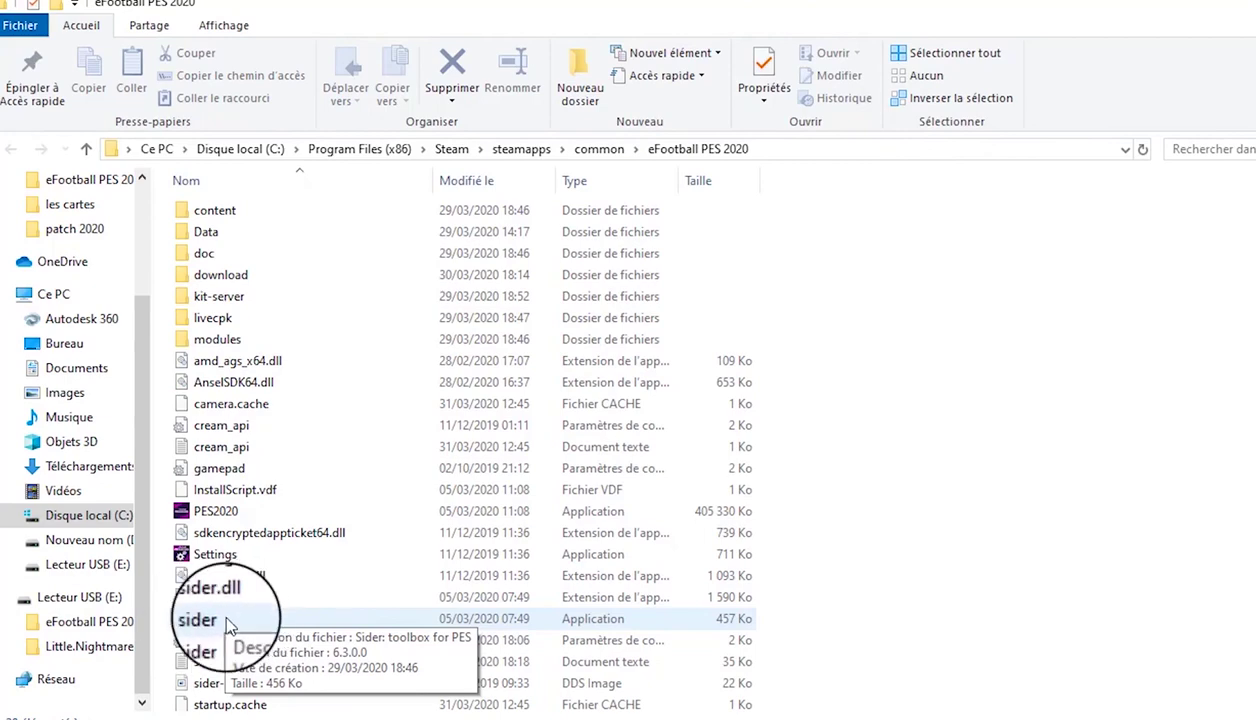
Step: Start the sider application from the Steam eFootball PES 2020 folder on drive C:
click(238, 622)
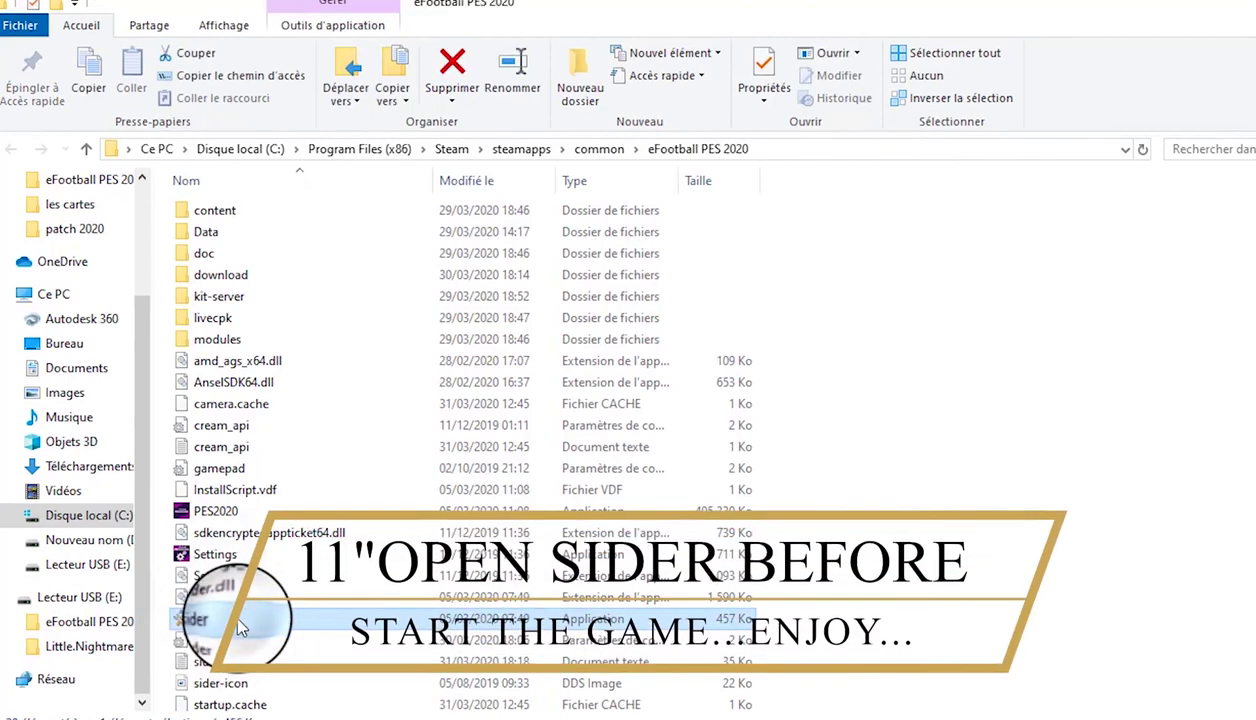